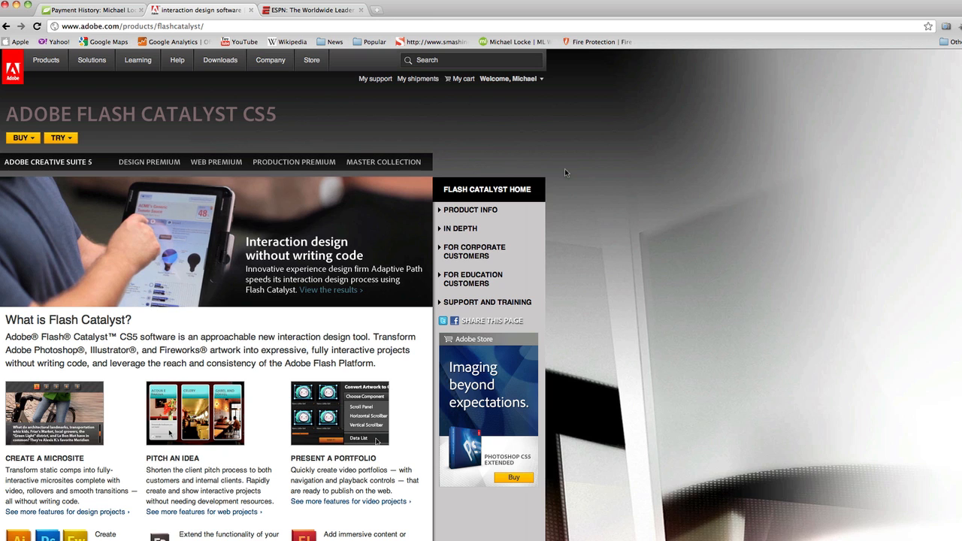
pyautogui.press('super+Tab')
pyautogui.press('super+Tab')
pyautogui.press('super+Tab')
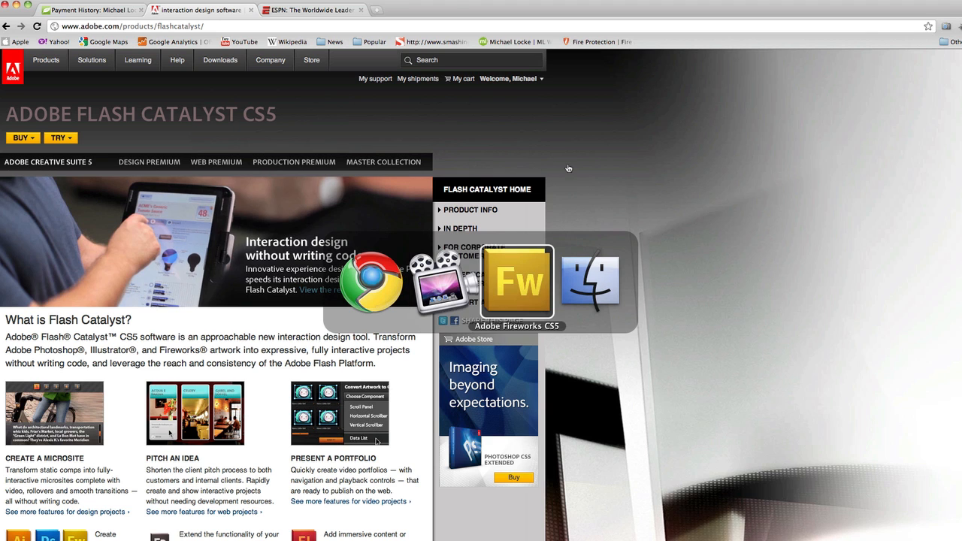
pyautogui.press('super+Tab')
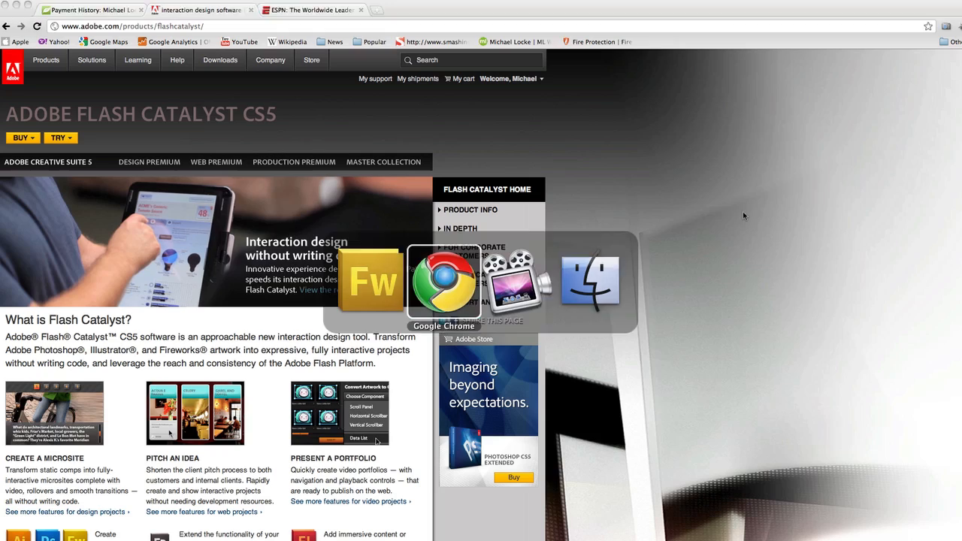
# Step: View the ESPN home page and expand, then collapse, the Wendy's banner ad to examine its behavior
pyautogui.click(300, 8)
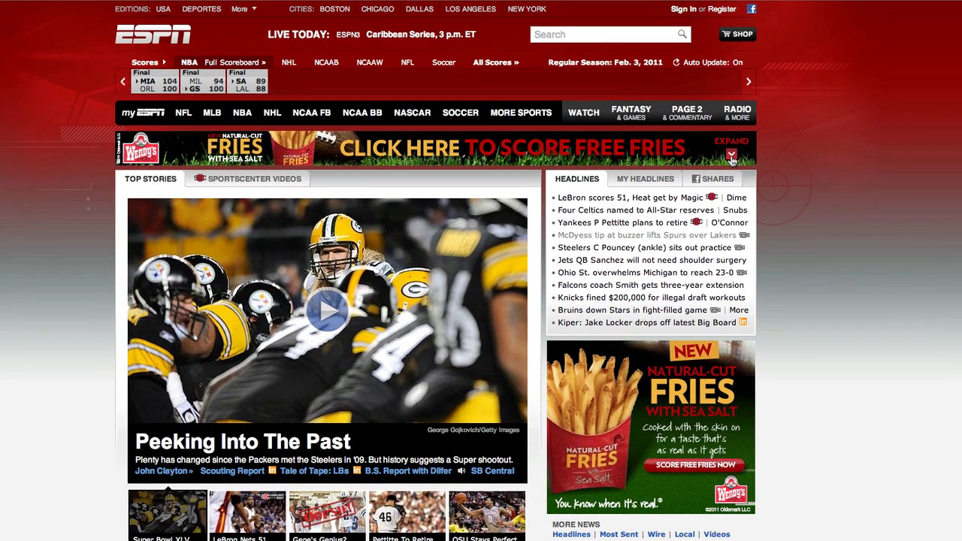
pyautogui.click(730, 155)
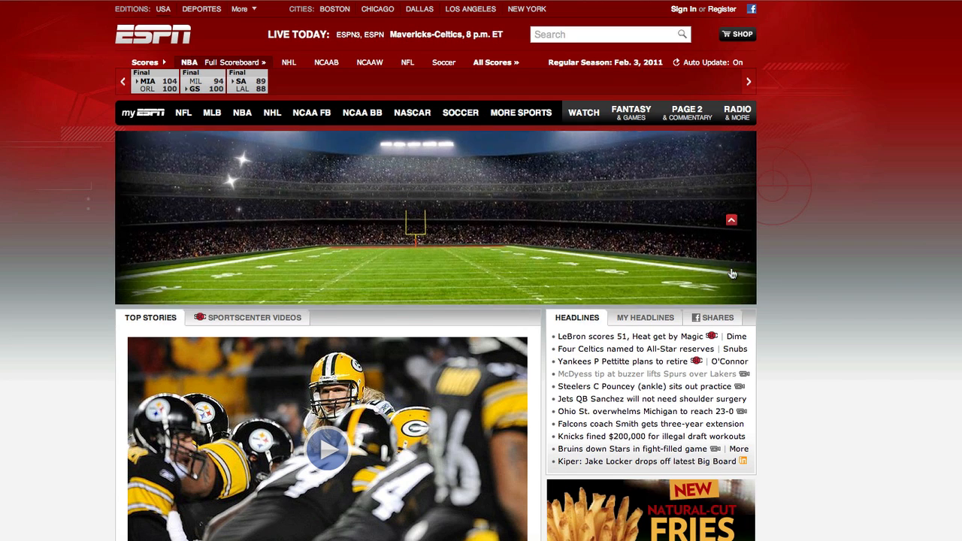
pyautogui.click(732, 148)
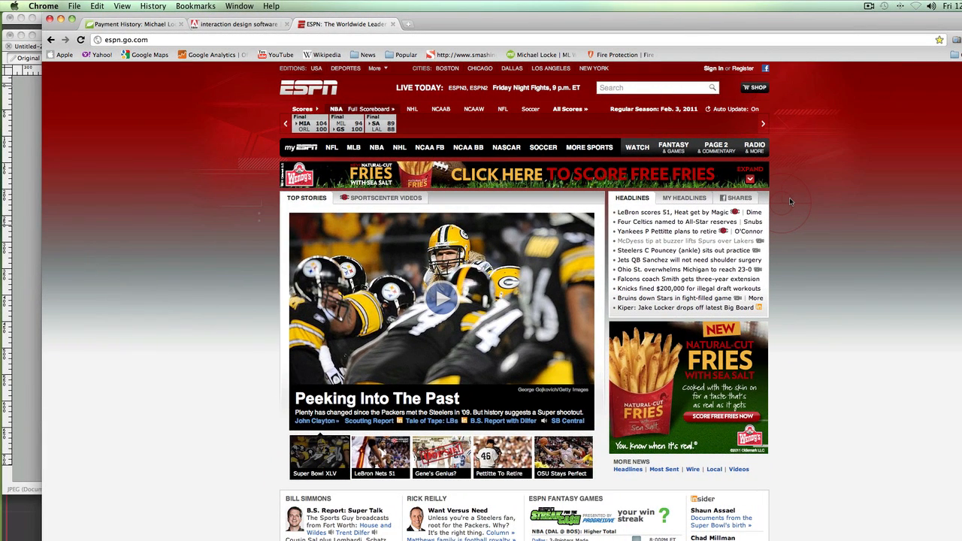
# Step: Switch to Fireworks to see the ESPN mockup, then launch Adobe Flash Catalyst CS5
pyautogui.press('super+Tab')
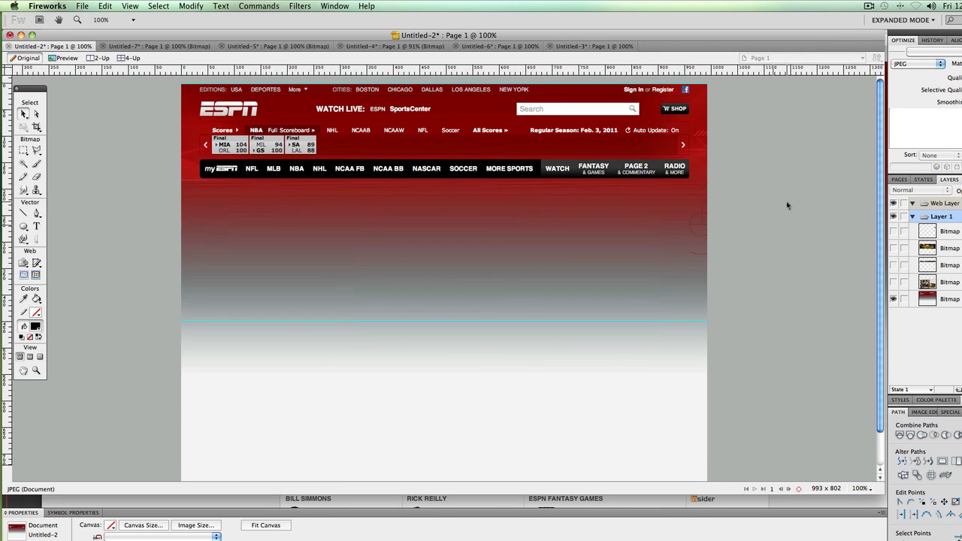
pyautogui.press('super+Tab')
pyautogui.press('super+Tab')
pyautogui.moveTo(3, 331)
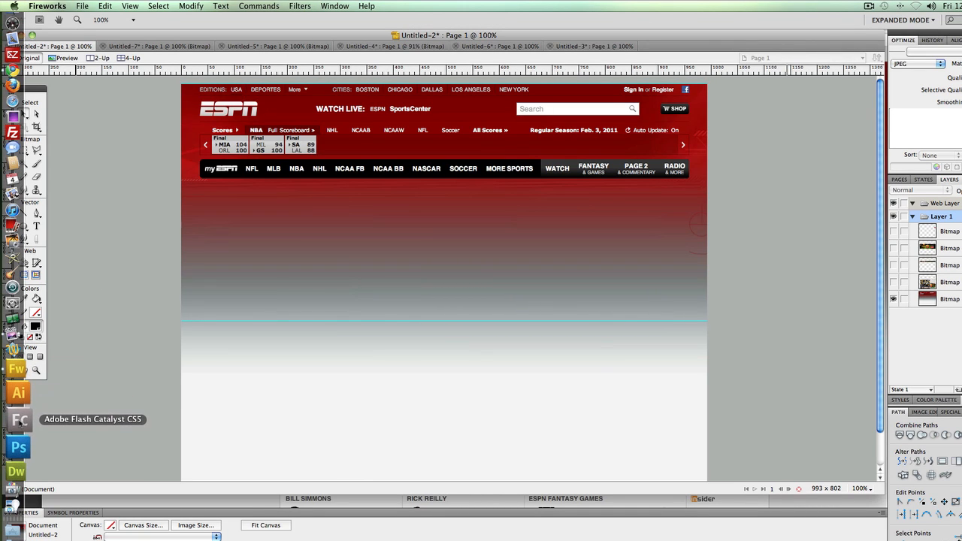
pyautogui.click(19, 421)
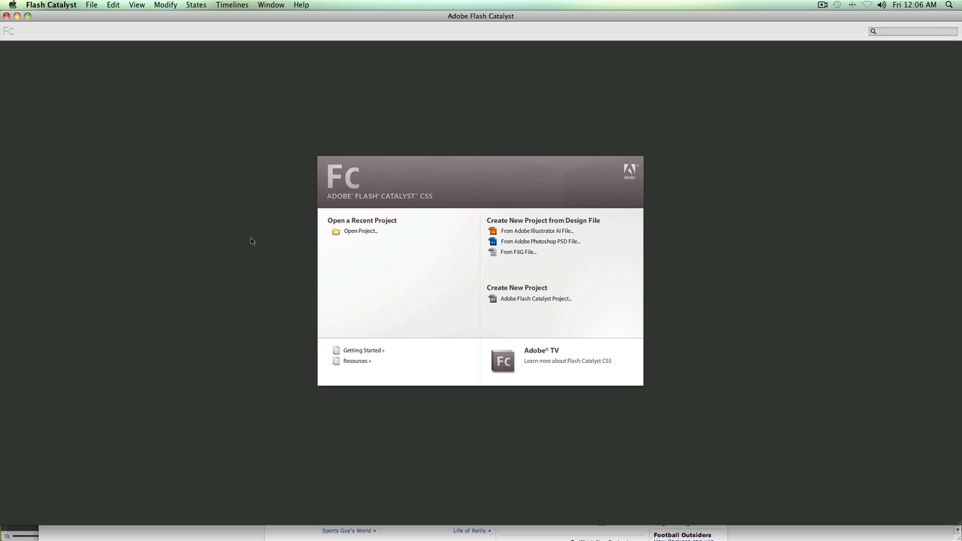
# Step: Switch to Fireworks and preview the main-content and collapsed-banner bitmap layers, leaving only the background layer shown
pyautogui.press('super+Tab')
pyautogui.press('super+Tab')
pyautogui.press('super+Tab')
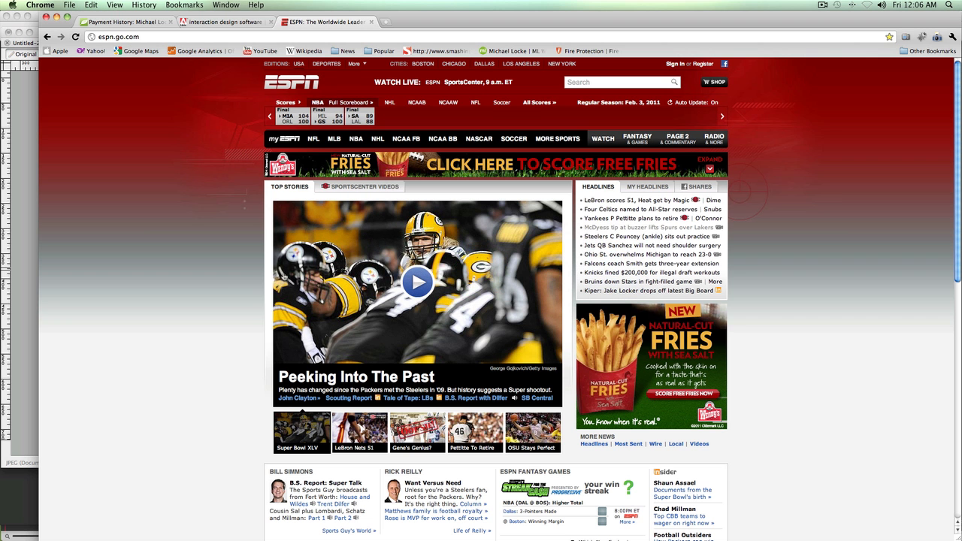
pyautogui.press('super+Tab')
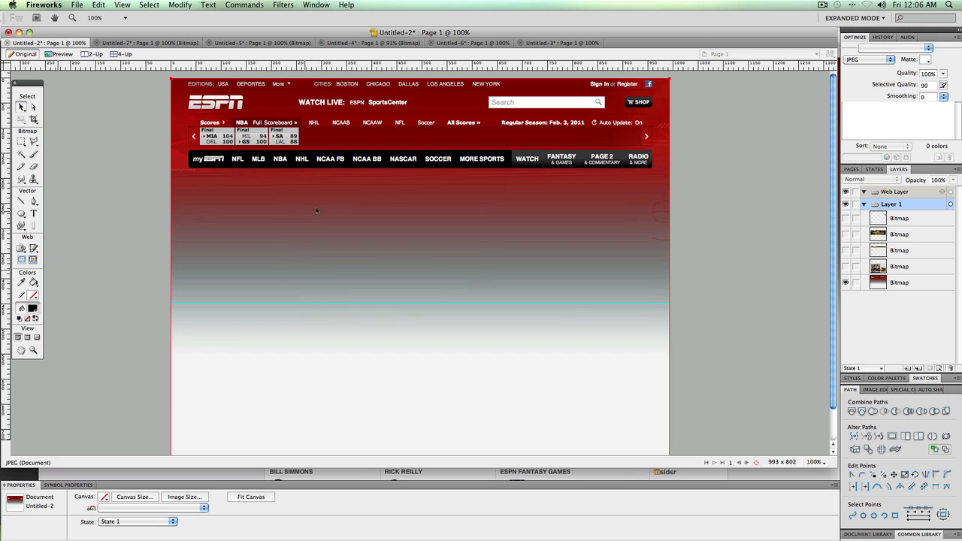
pyautogui.click(846, 267)
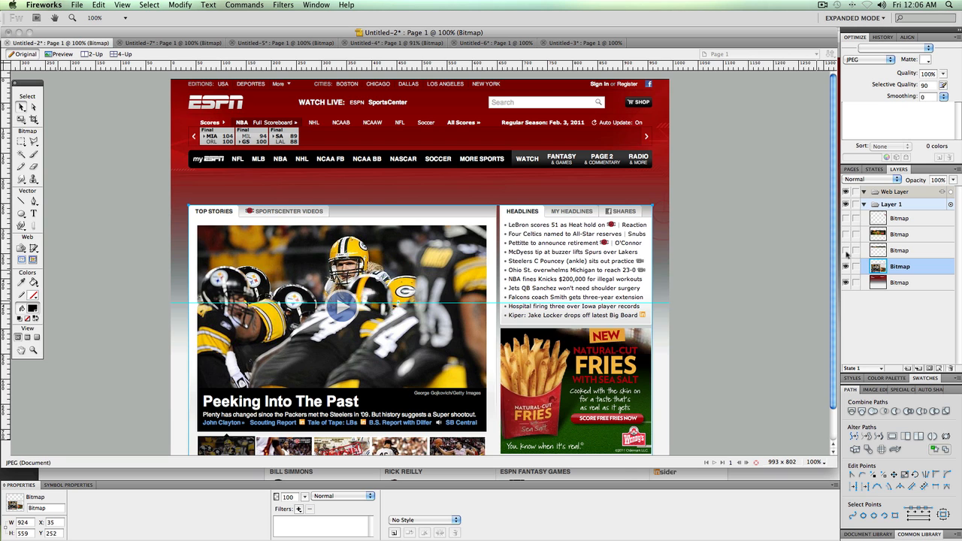
pyautogui.click(846, 250)
pyautogui.click(846, 267)
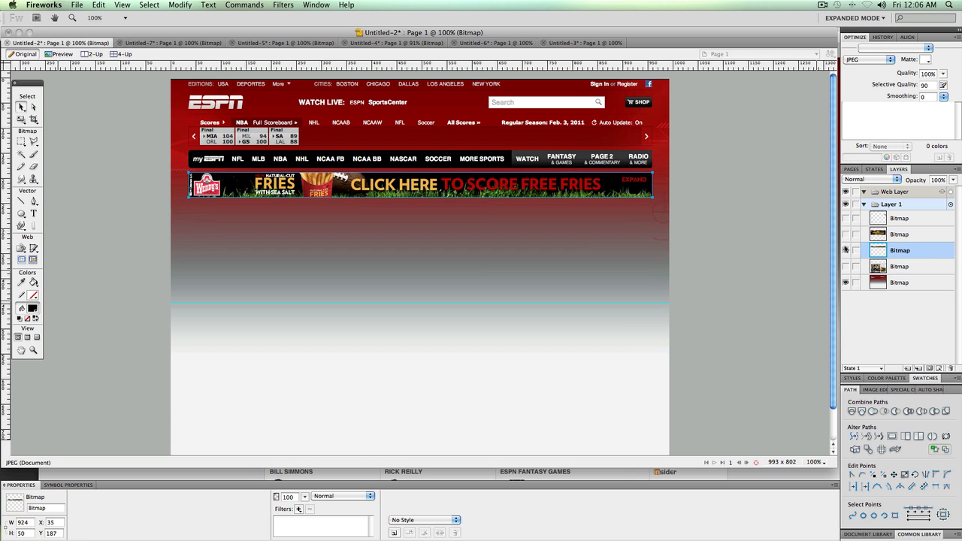
pyautogui.click(846, 250)
pyautogui.moveTo(588, 208); pyautogui.dragTo(641, 259)
pyautogui.press('super+z')
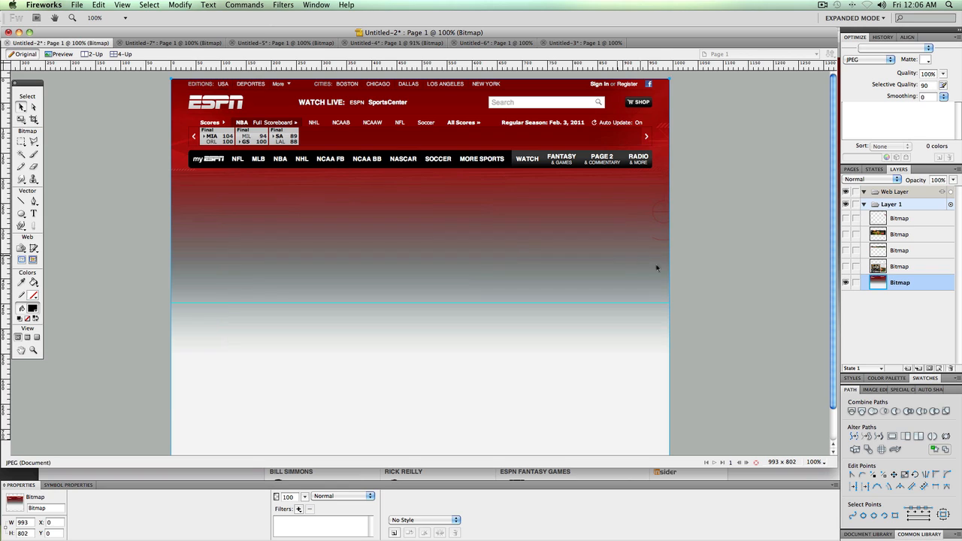
# Step: Show the main-content, collapsed-banner, expanded-banner and arrow-button bitmap layers over the ESPN background
pyautogui.click(846, 267)
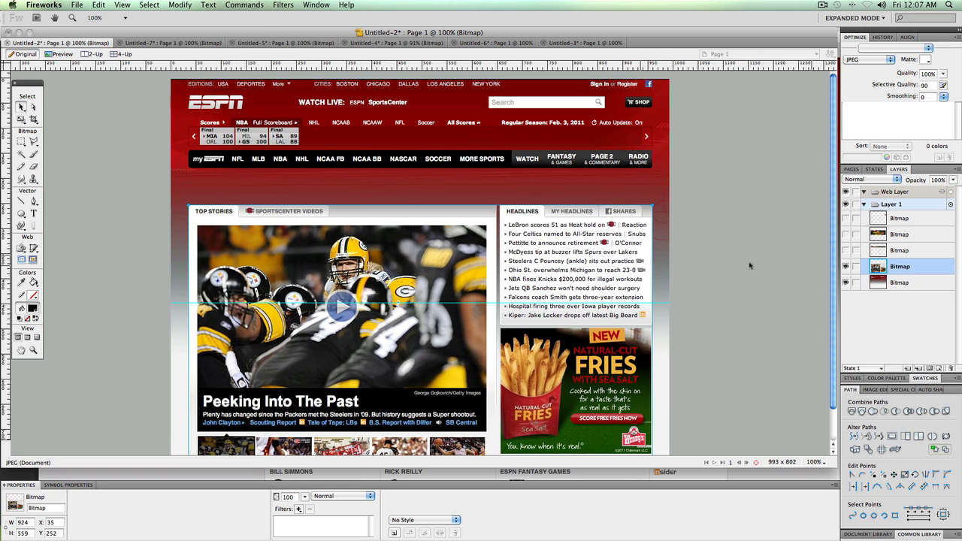
pyautogui.moveTo(600, 242); pyautogui.dragTo(574, 227)
pyautogui.click(855, 250)
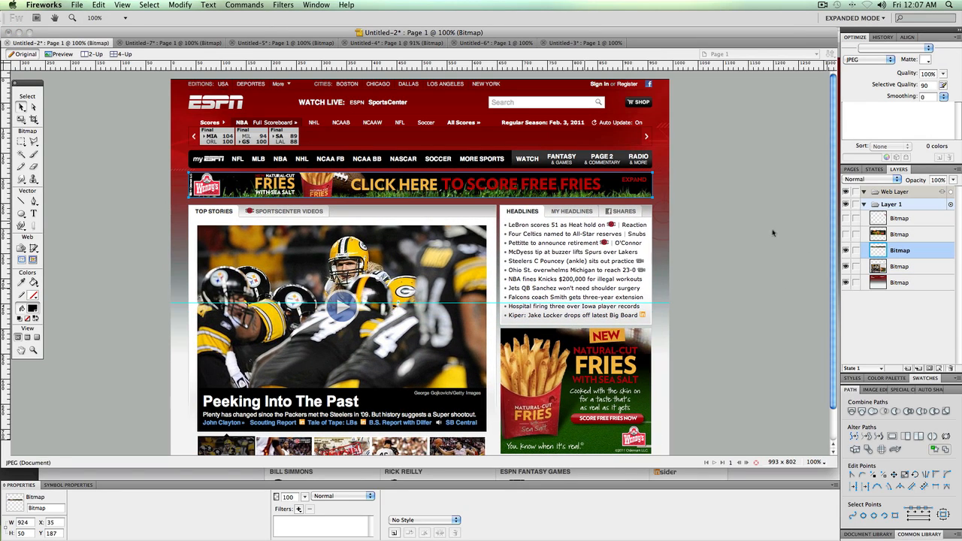
pyautogui.moveTo(617, 196); pyautogui.dragTo(625, 185)
pyautogui.click(847, 235)
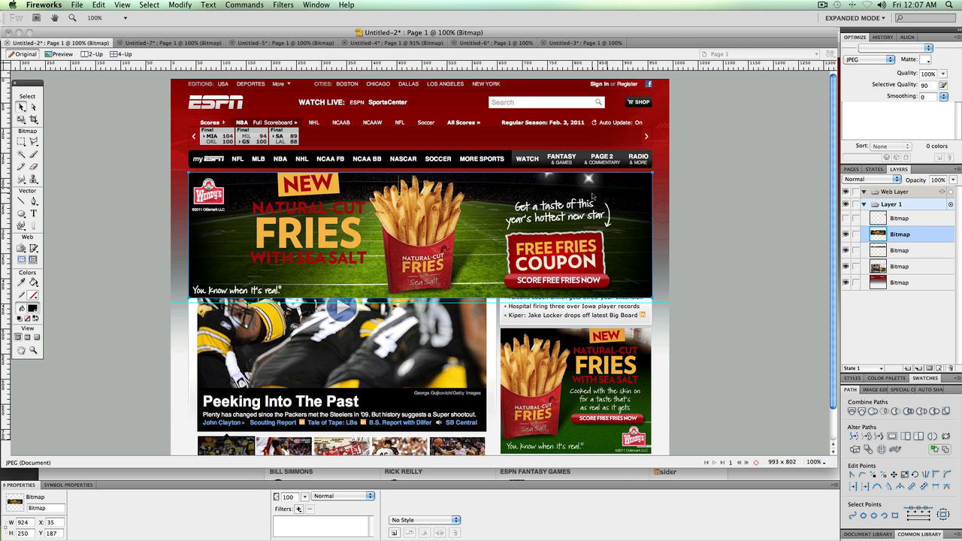
pyautogui.moveTo(593, 197)
pyautogui.mouseDown()
pyautogui.moveTo(568, 197)
pyautogui.moveTo(624, 199)
pyautogui.moveTo(593, 203)
pyautogui.mouseUp()
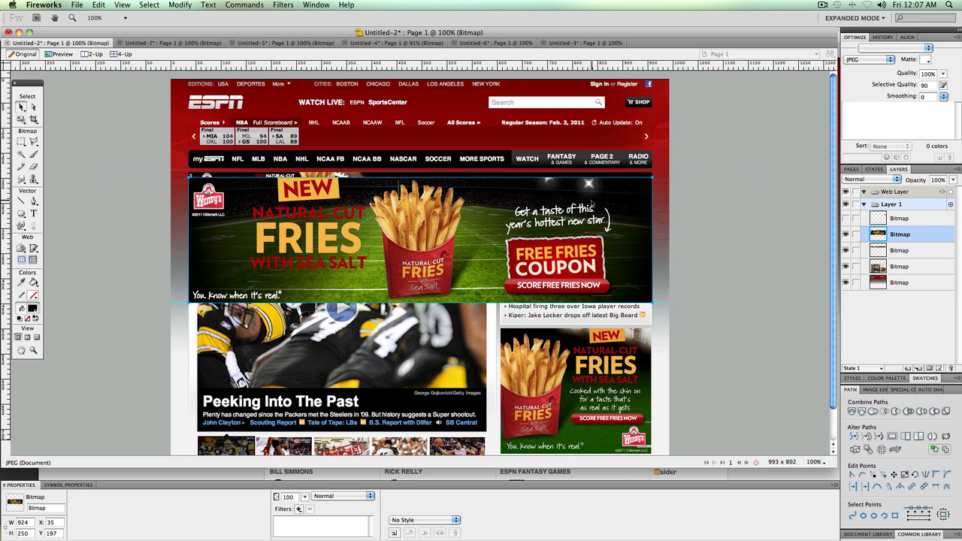
pyautogui.press('super+z')
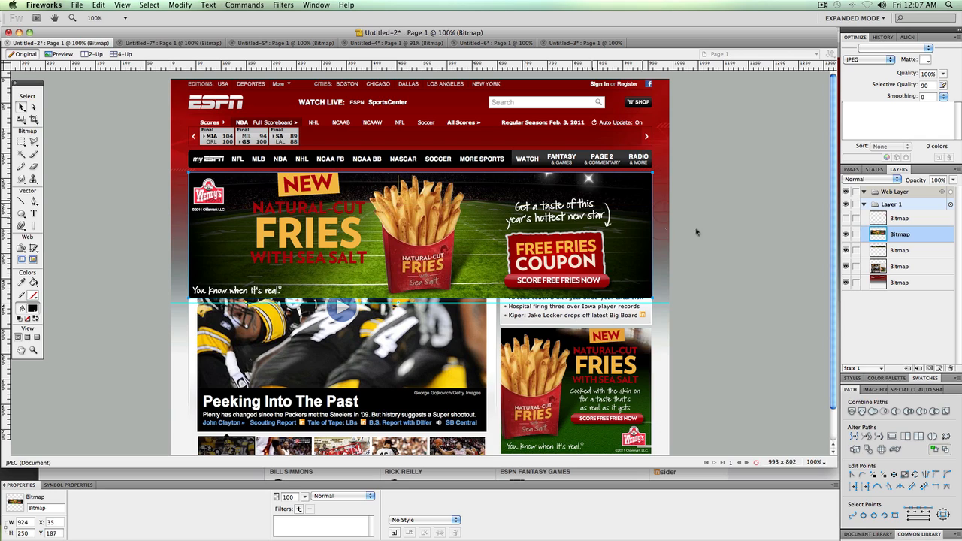
pyautogui.click(846, 218)
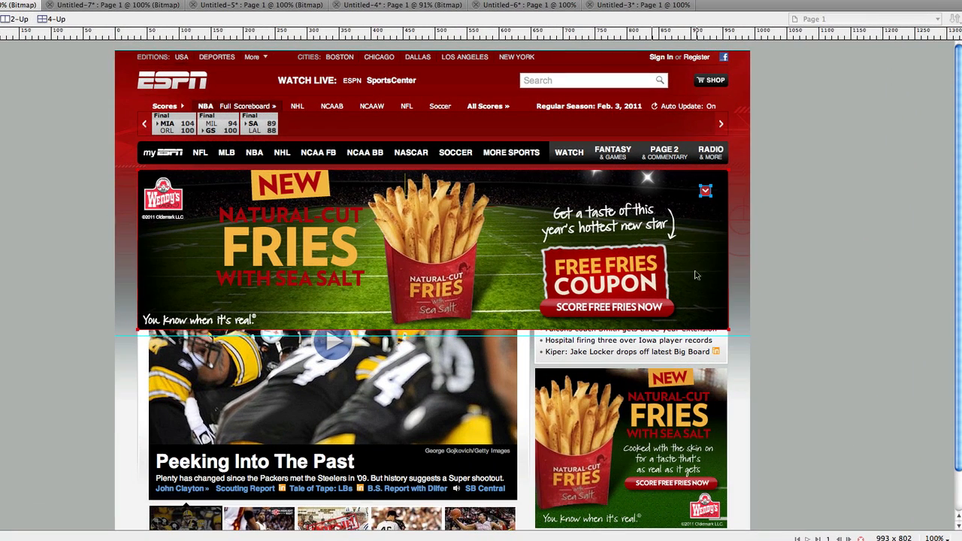
# Step: Move the main-content bitmap down so that it starts just below the expanded Wendy's banner
pyautogui.click(688, 350)
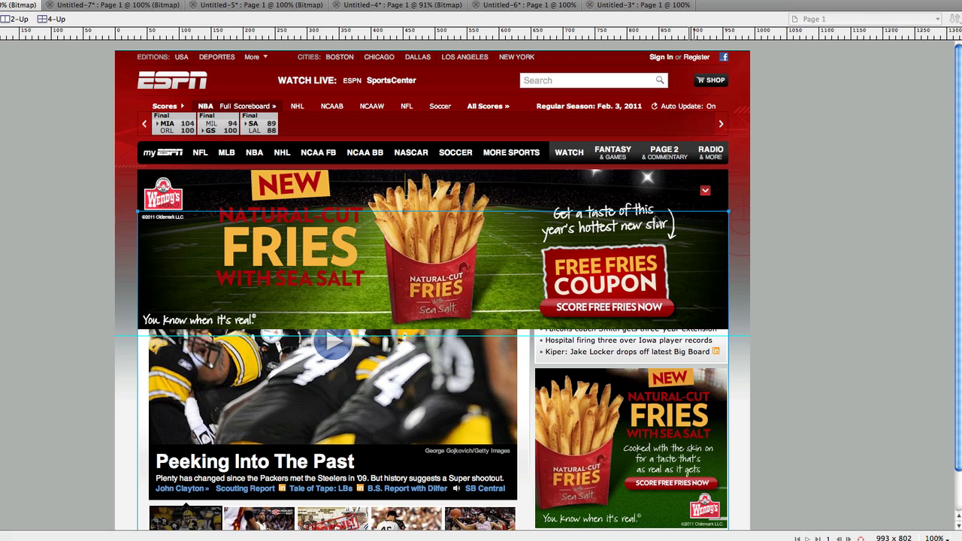
pyautogui.click(656, 218)
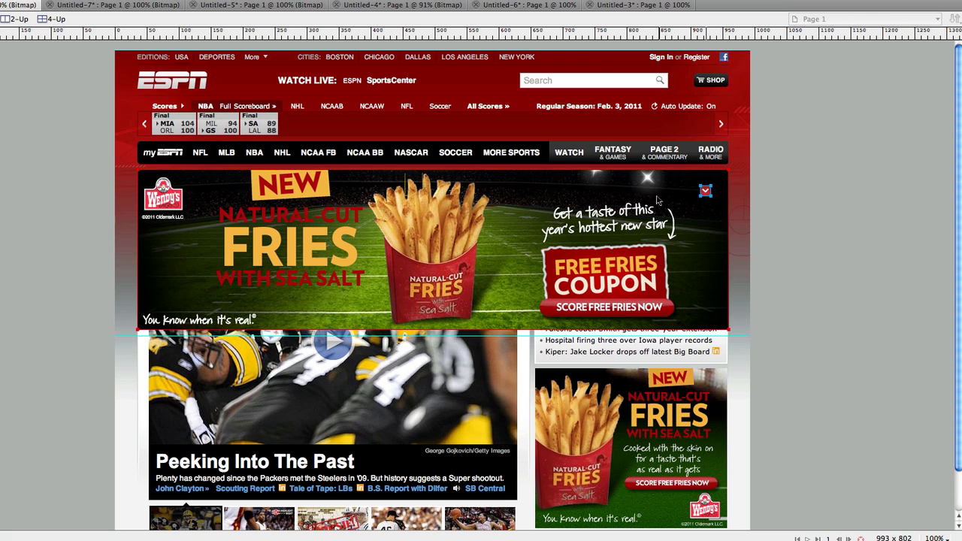
pyautogui.moveTo(656, 345); pyautogui.dragTo(674, 462)
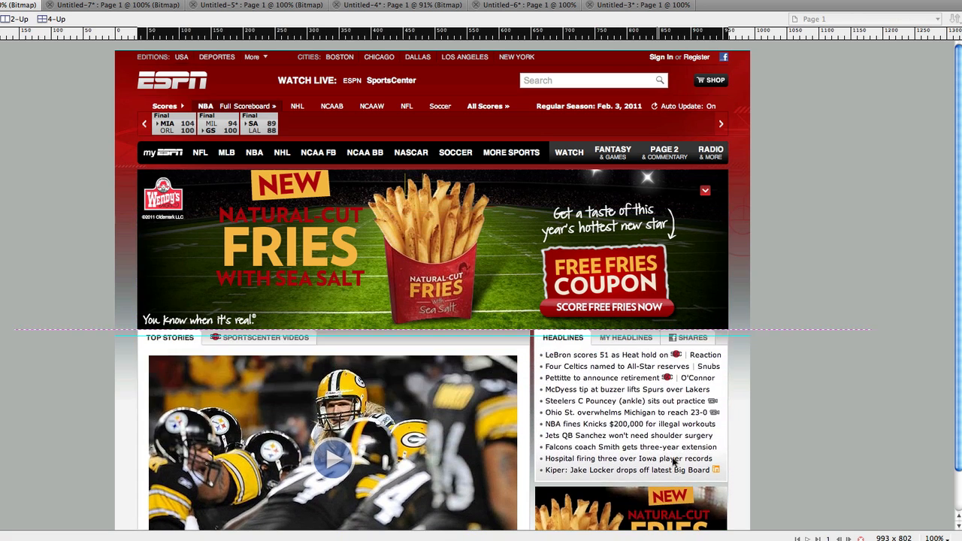
pyautogui.moveTo(645, 366)
pyautogui.mouseDown()
pyautogui.moveTo(656, 378)
pyautogui.moveTo(649, 372)
pyautogui.mouseUp()
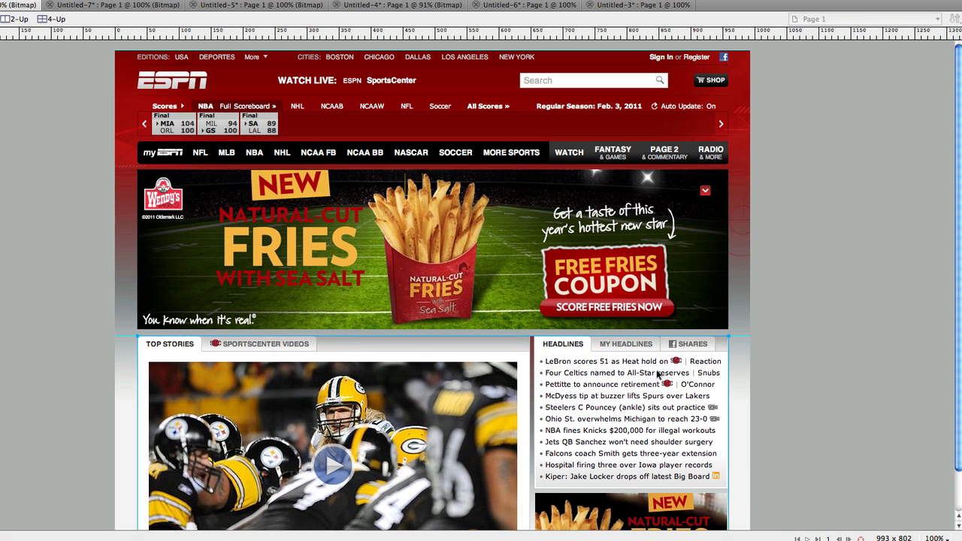
pyautogui.click(797, 338)
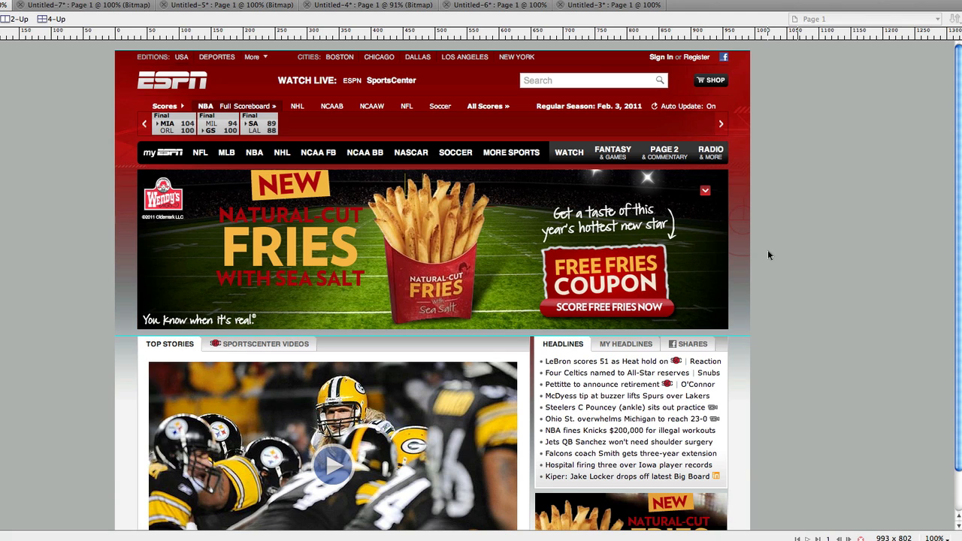
# Step: Review the separate documents holding the expanded banner, the ESPN background, the main content and the arrow button
pyautogui.click(663, 257)
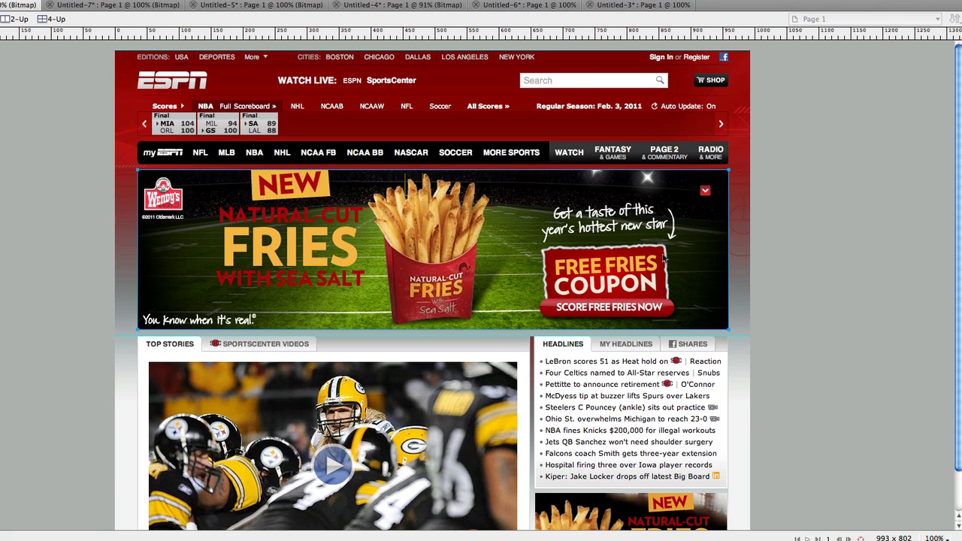
pyautogui.click(129, 6)
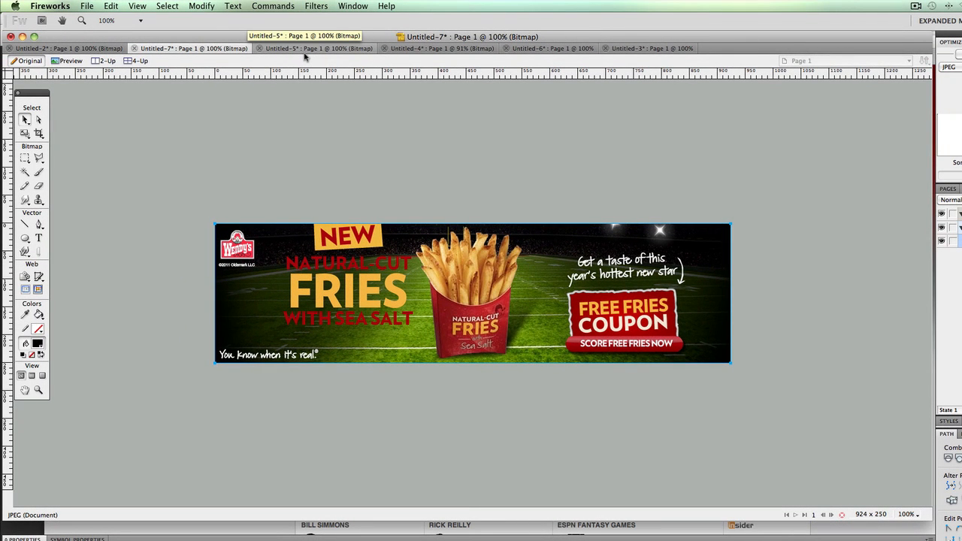
pyautogui.click(306, 51)
pyautogui.click(425, 51)
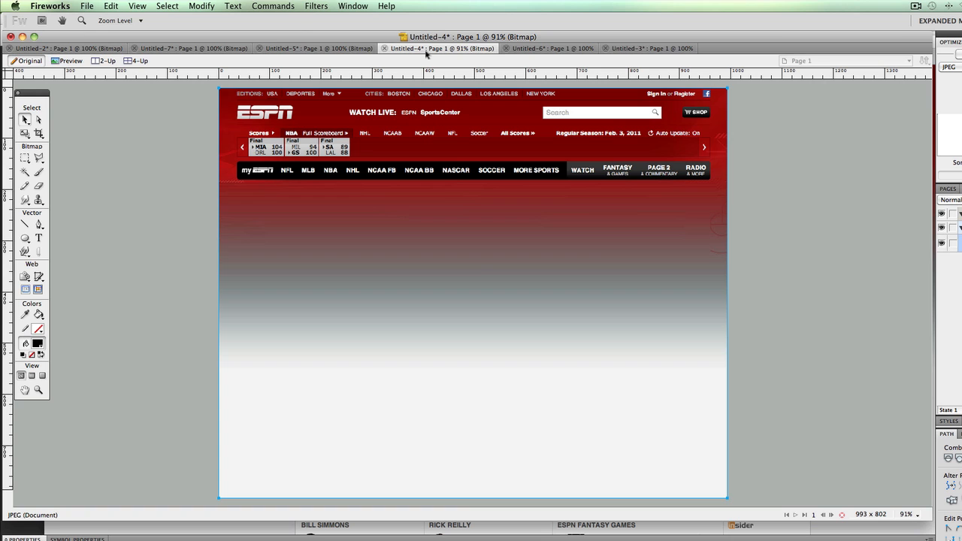
pyautogui.click(535, 51)
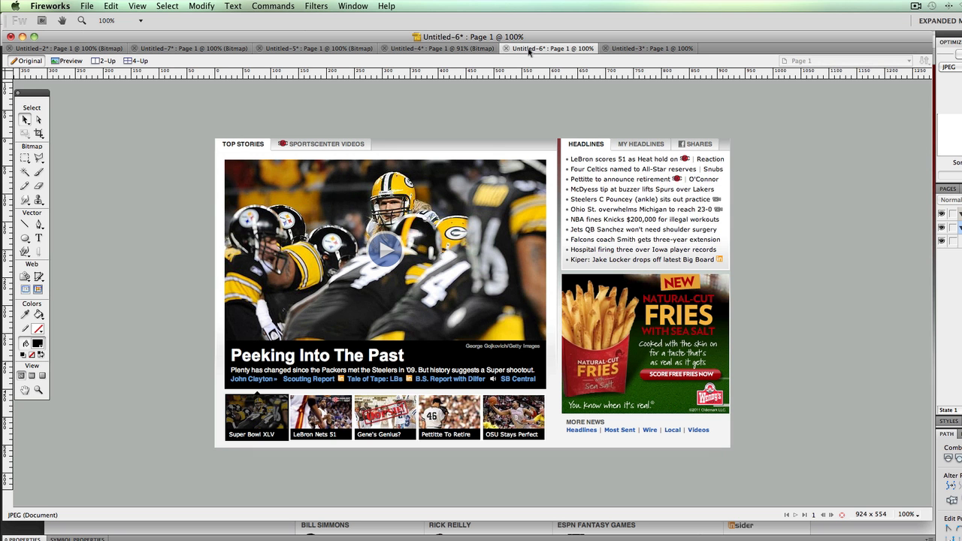
pyautogui.click(621, 51)
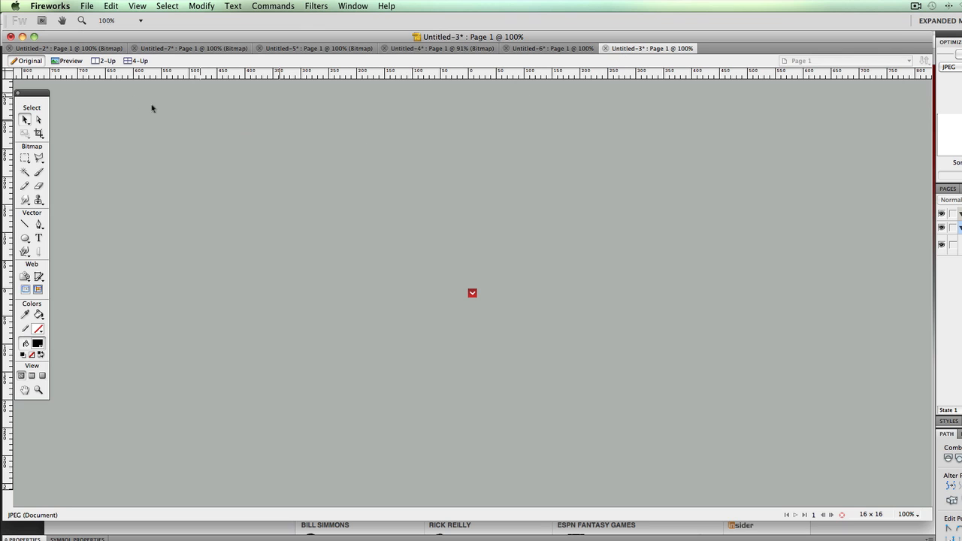
# Step: Switch to Flash Catalyst and create a new project named Banner Project with a portrait artboard 993 wide
pyautogui.press('super+Tab')
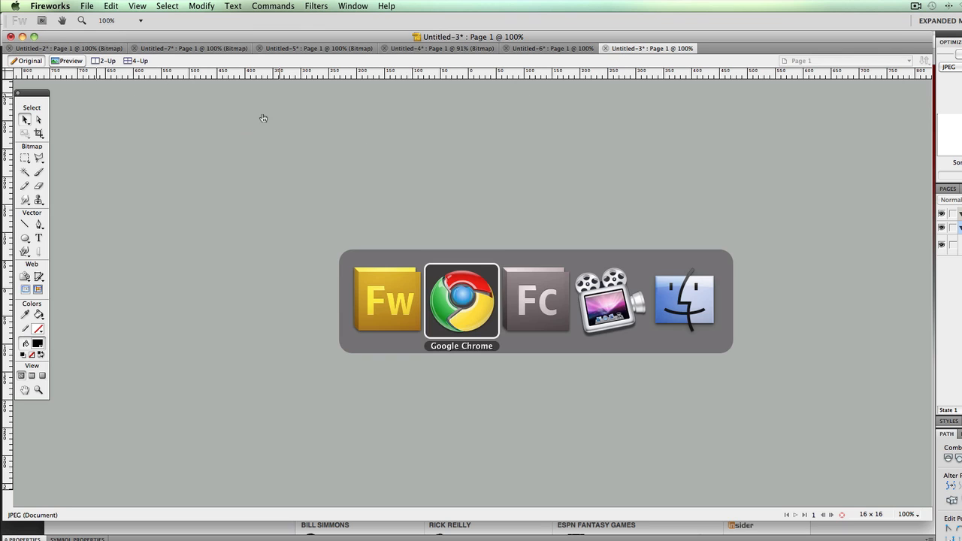
pyautogui.press('super+Tab')
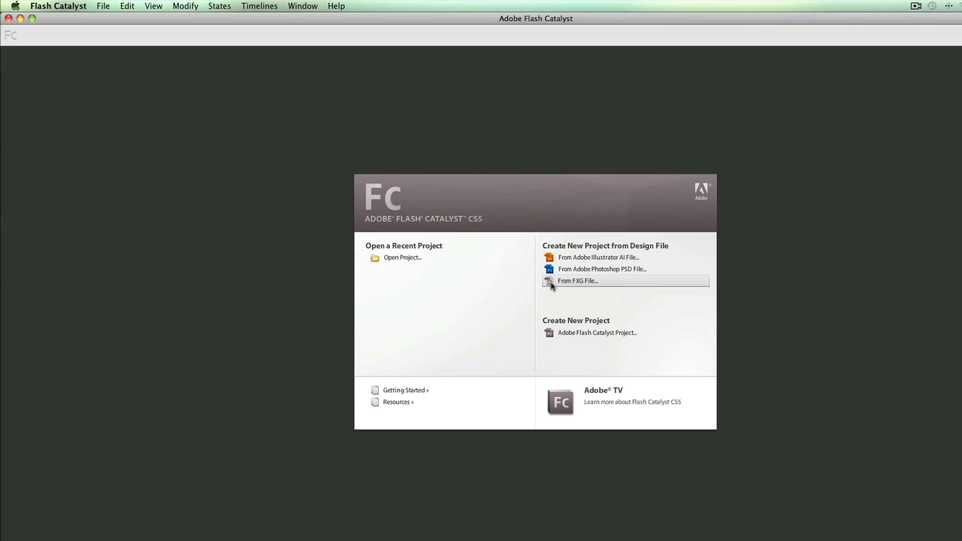
pyautogui.click(102, 6)
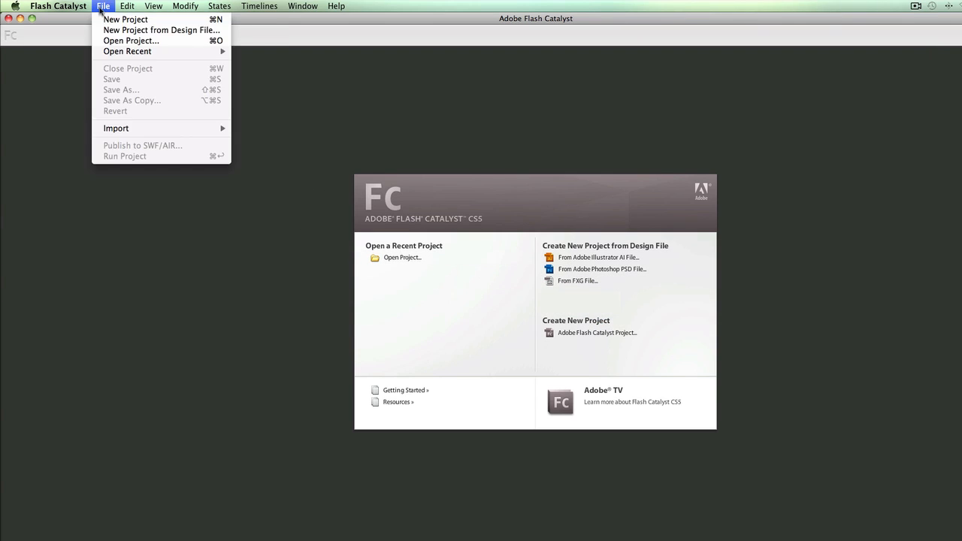
pyautogui.click(107, 19)
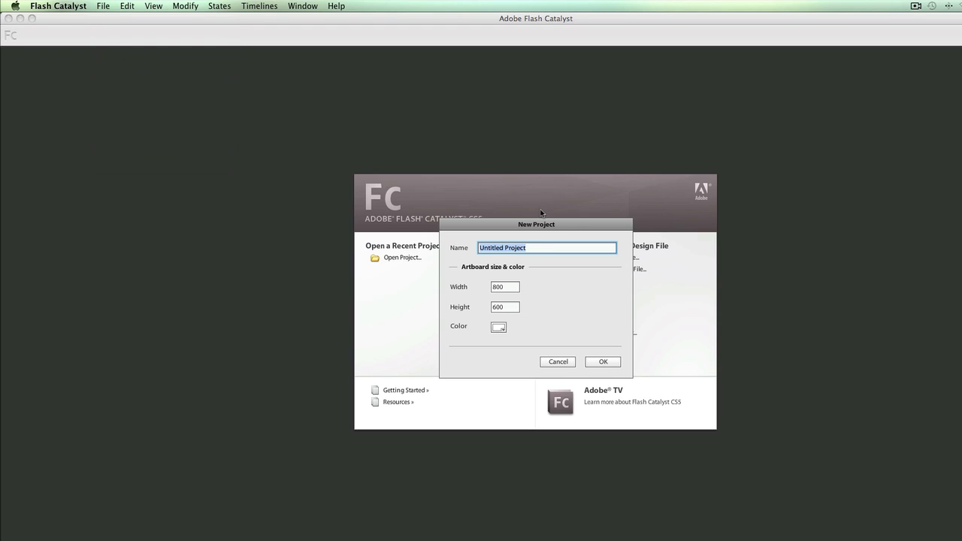
pyautogui.write('Banner')
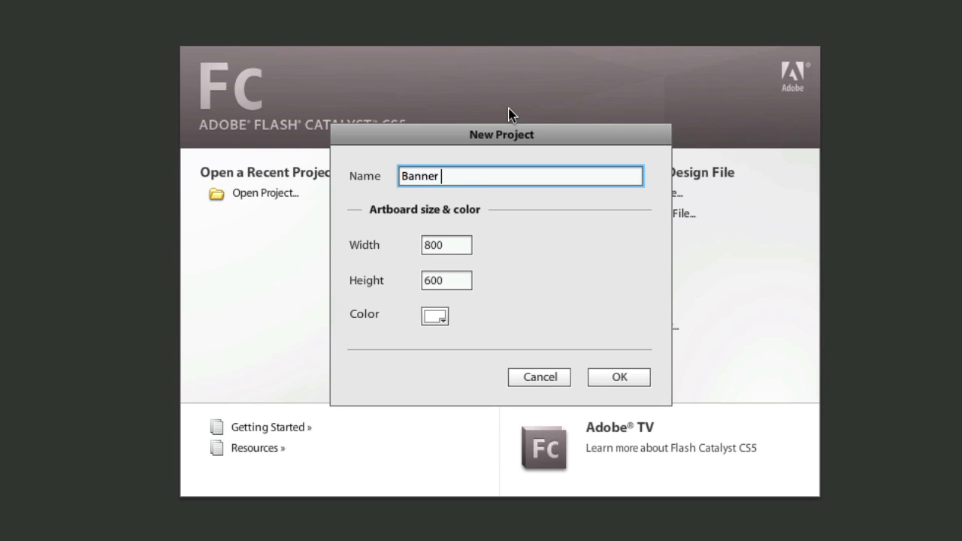
pyautogui.write(' Project')
pyautogui.press('Tab')
pyautogui.write('993')
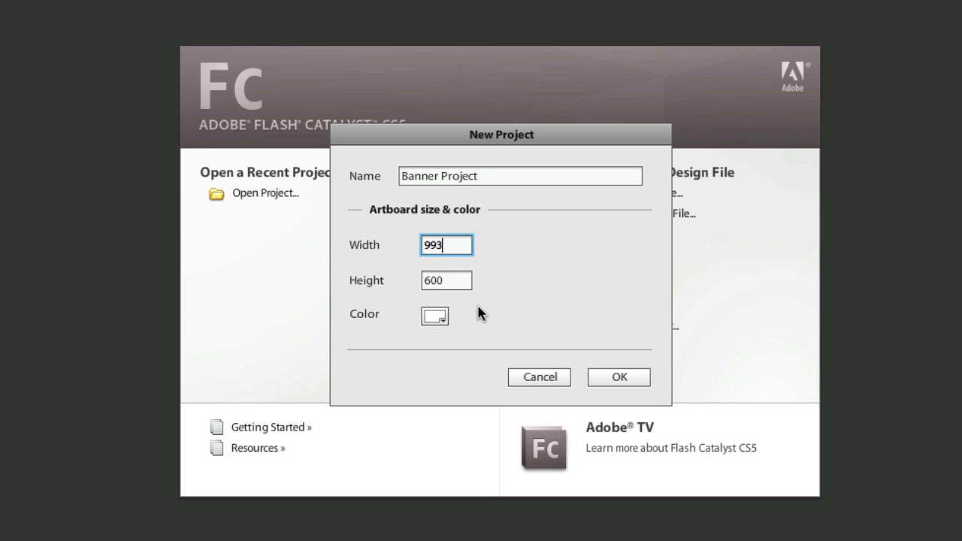
pyautogui.press('Tab')
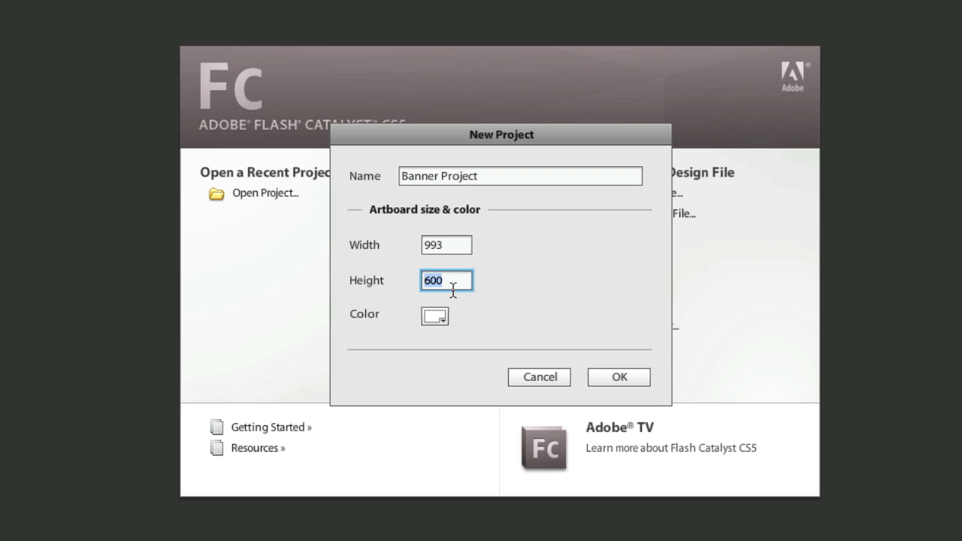
pyautogui.write('150')
pyautogui.press('Return')
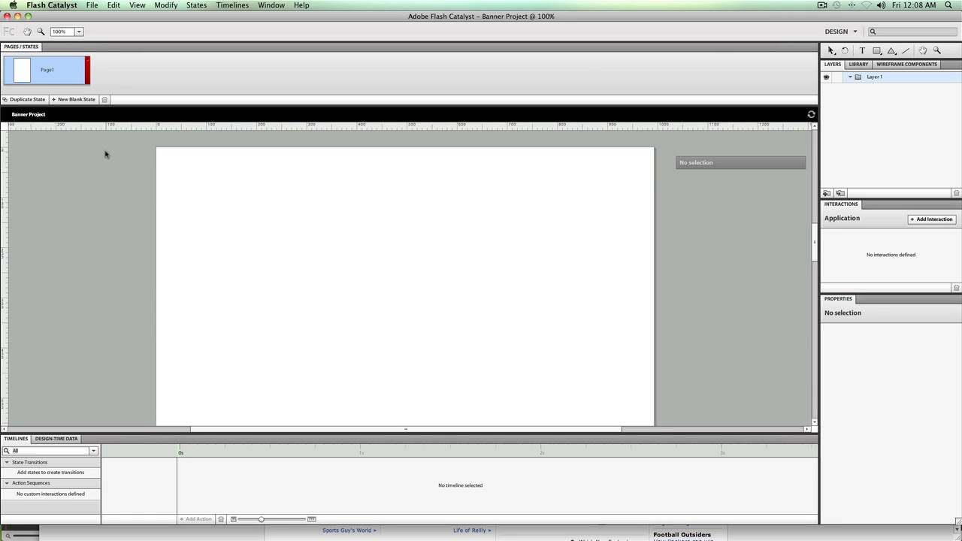
# Step: Import website.jpg from the McD_FlashCatalyst_Demo folder as the ESPN page background
pyautogui.click(92, 5)
pyautogui.moveTo(138, 117)
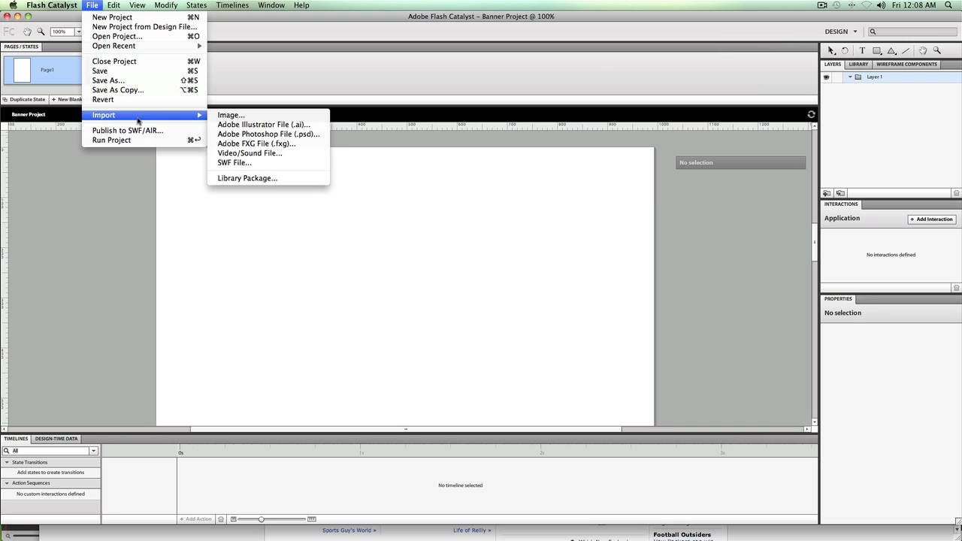
pyautogui.click(225, 117)
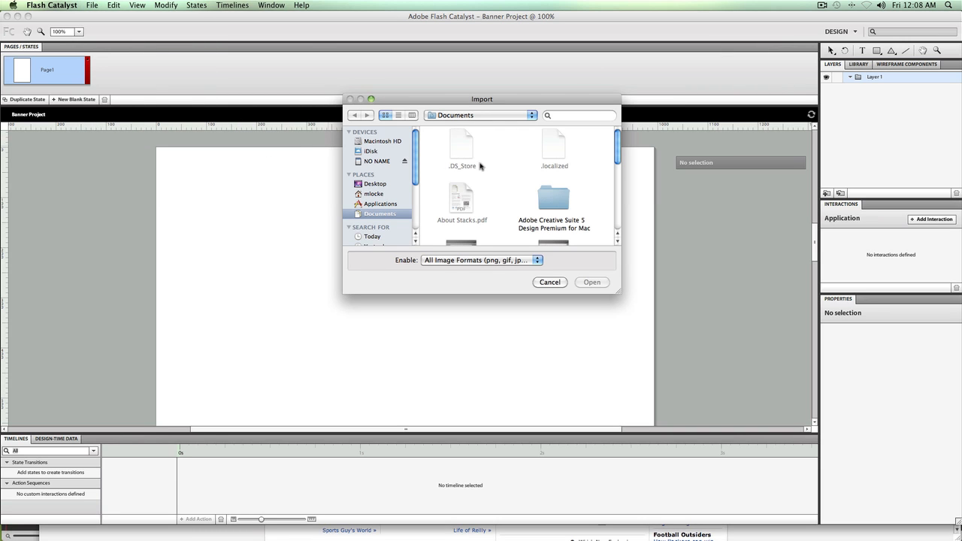
pyautogui.click(457, 117)
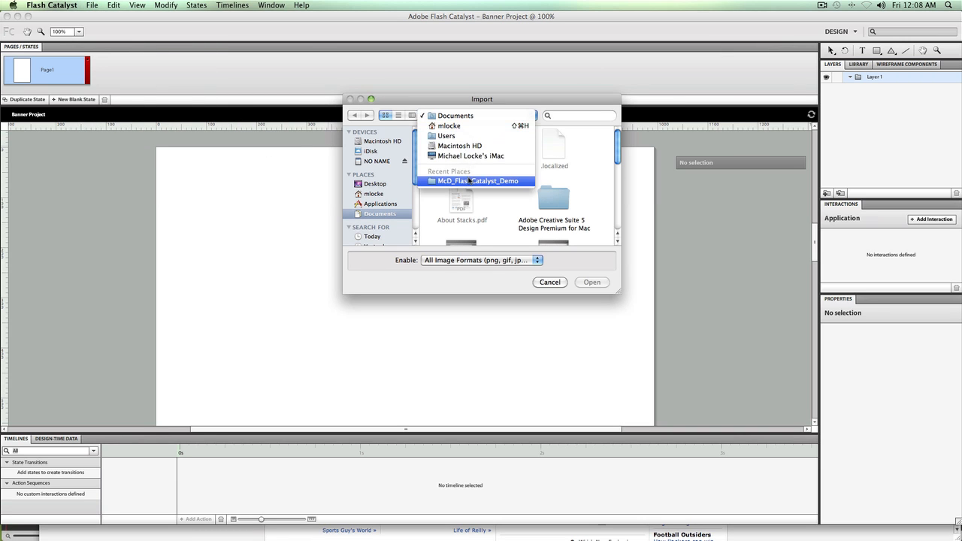
pyautogui.click(468, 181)
pyautogui.scroll(-2, 485, 202)
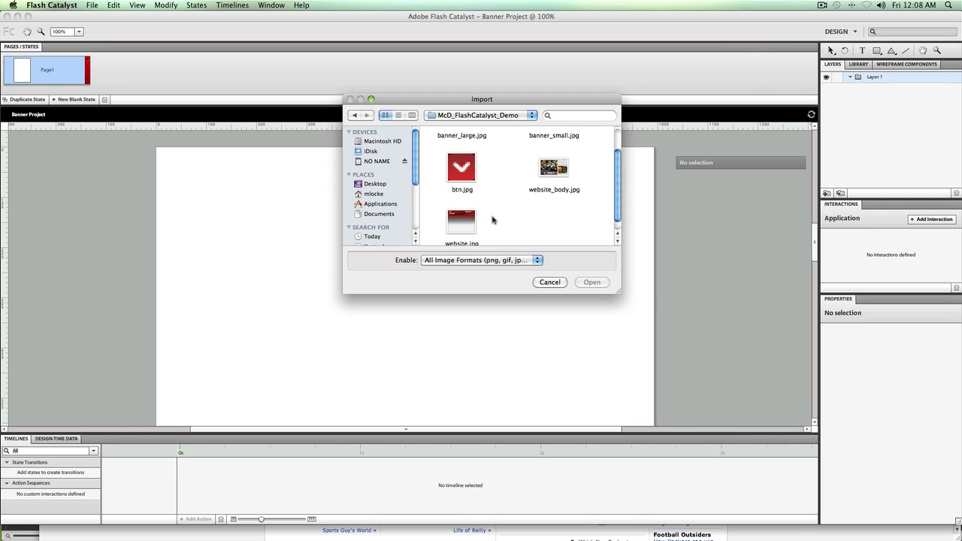
pyautogui.click(468, 220)
pyautogui.click(592, 282)
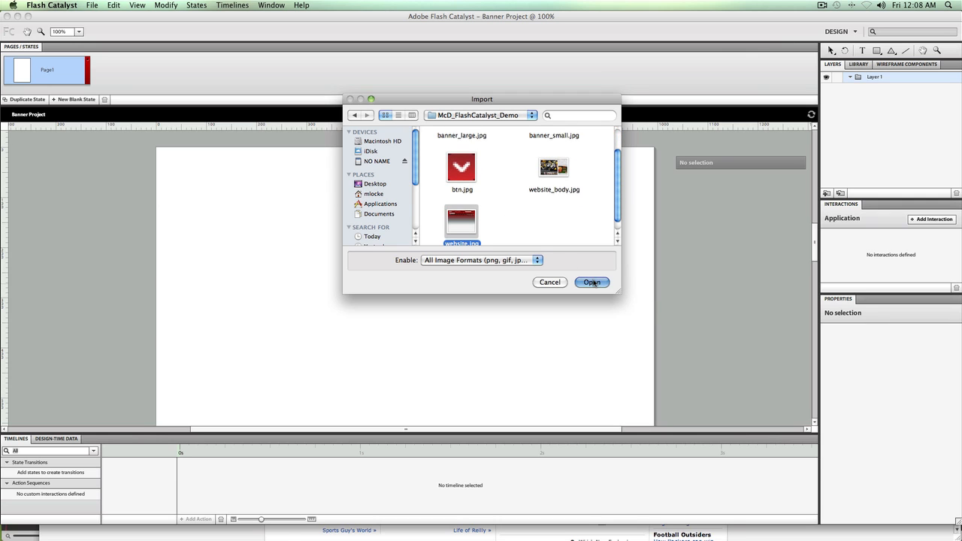
pyautogui.click(755, 310)
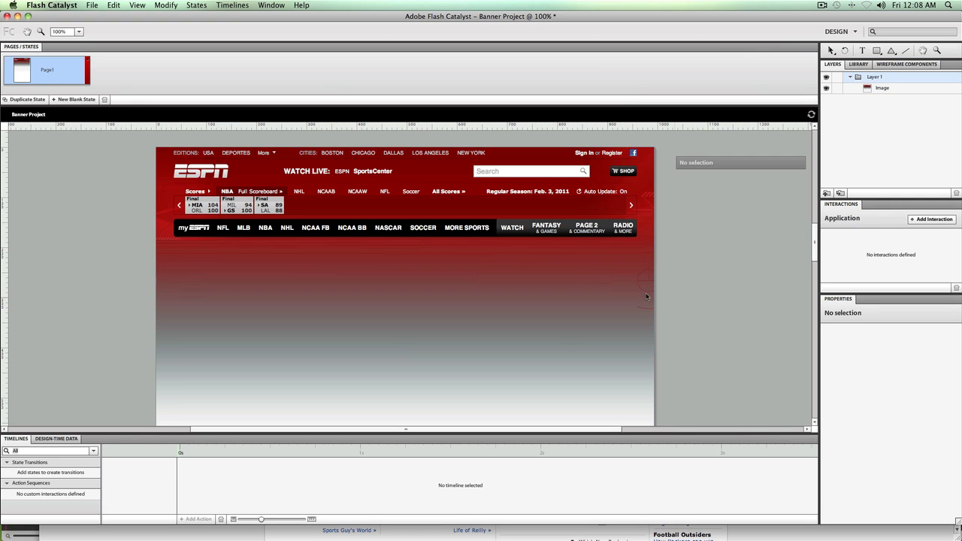
# Step: Import banner_small.jpg and place it just below the ESPN navigation bar, aligned with the bar's left edge
pyautogui.click(89, 5)
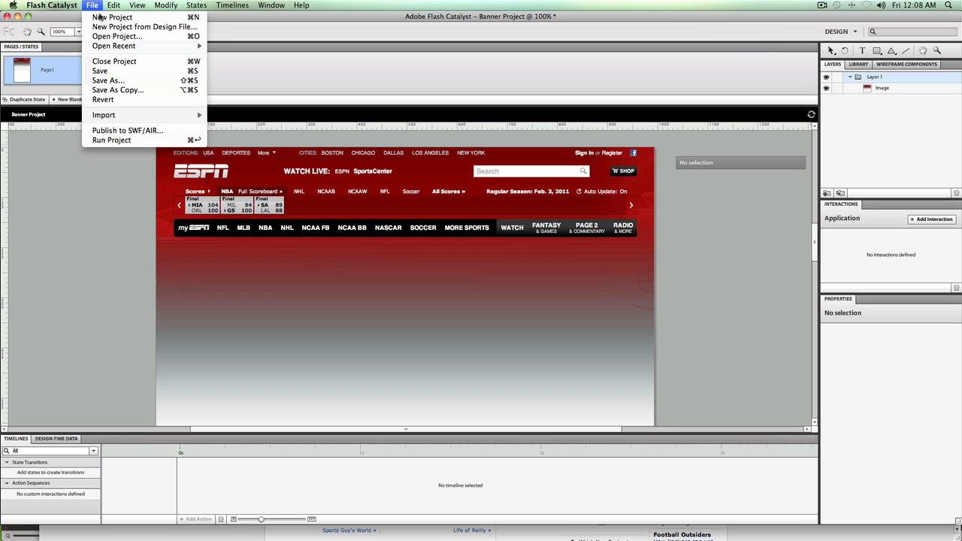
pyautogui.moveTo(172, 116)
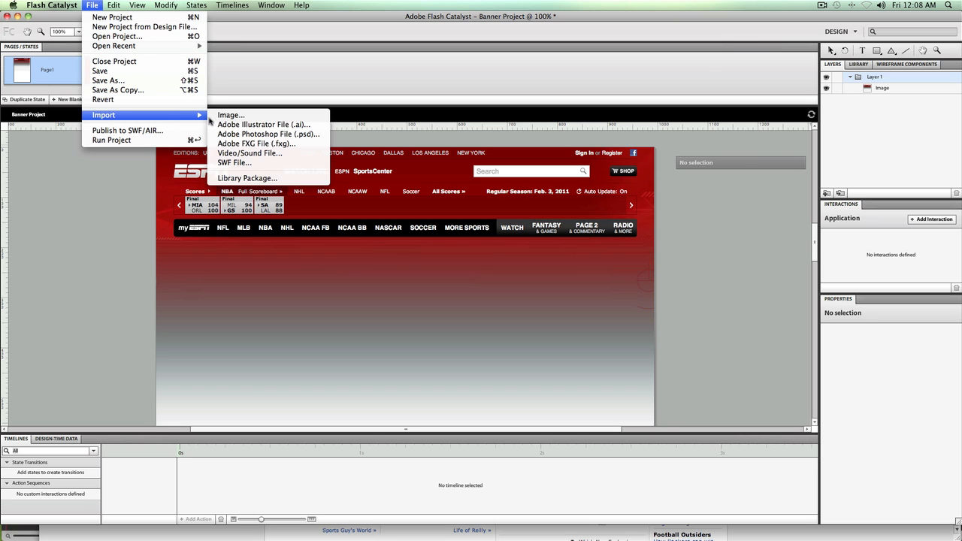
pyautogui.click(223, 117)
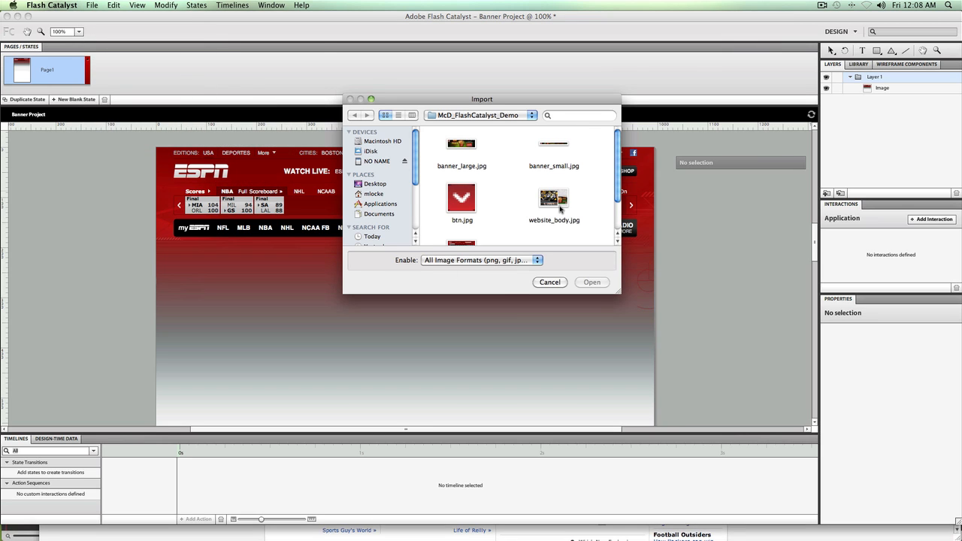
pyautogui.click(546, 147)
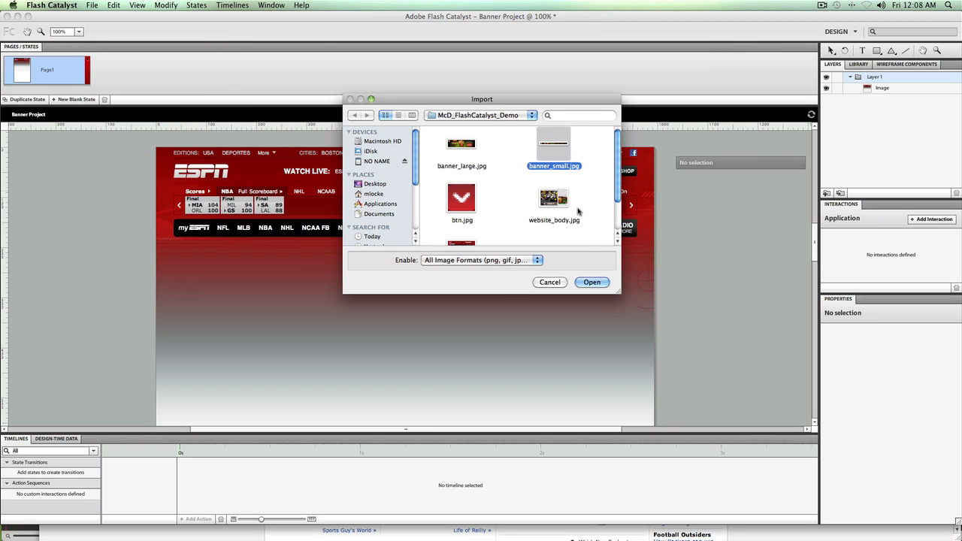
pyautogui.click(592, 282)
pyautogui.moveTo(426, 276); pyautogui.dragTo(422, 252)
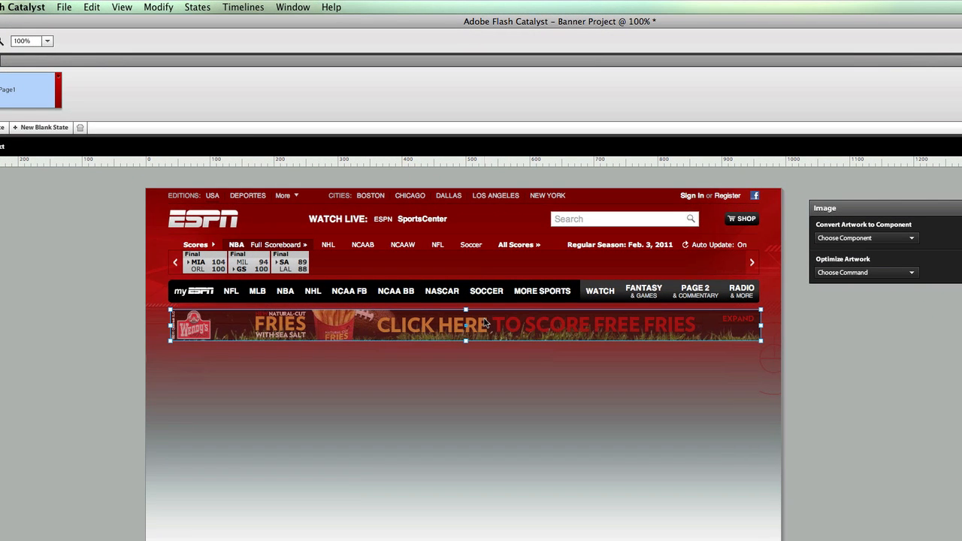
pyautogui.moveTo(485, 319); pyautogui.dragTo(484, 319)
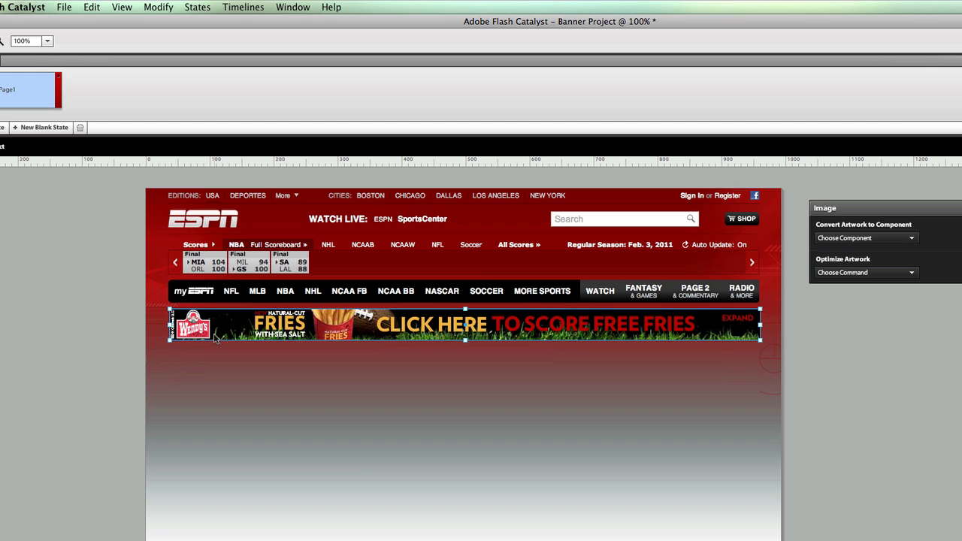
pyautogui.press('Left')
pyautogui.press('Left')
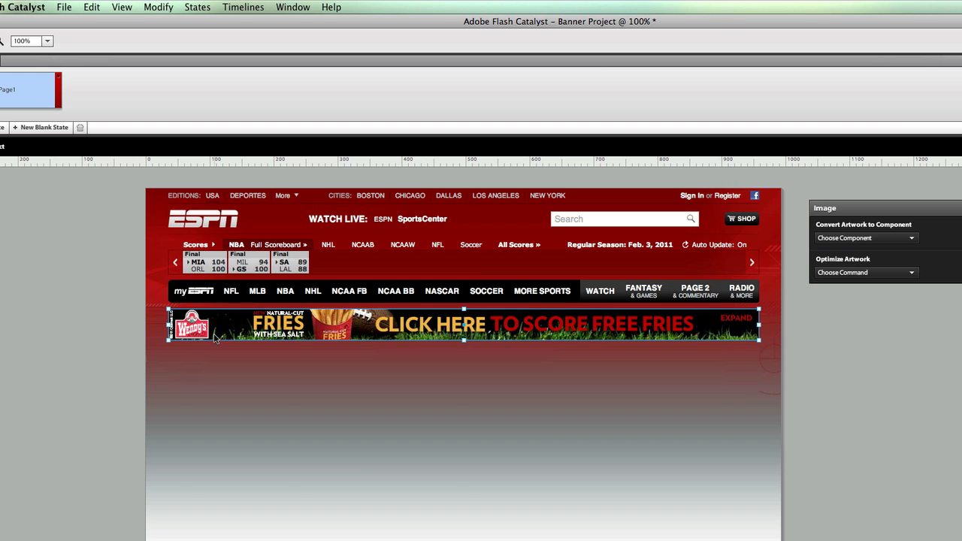
# Step: Import website_body.jpg and place it directly beneath the small Wendy's banner, aligned with the banner's left edge
pyautogui.click(65, 9)
pyautogui.moveTo(200, 147)
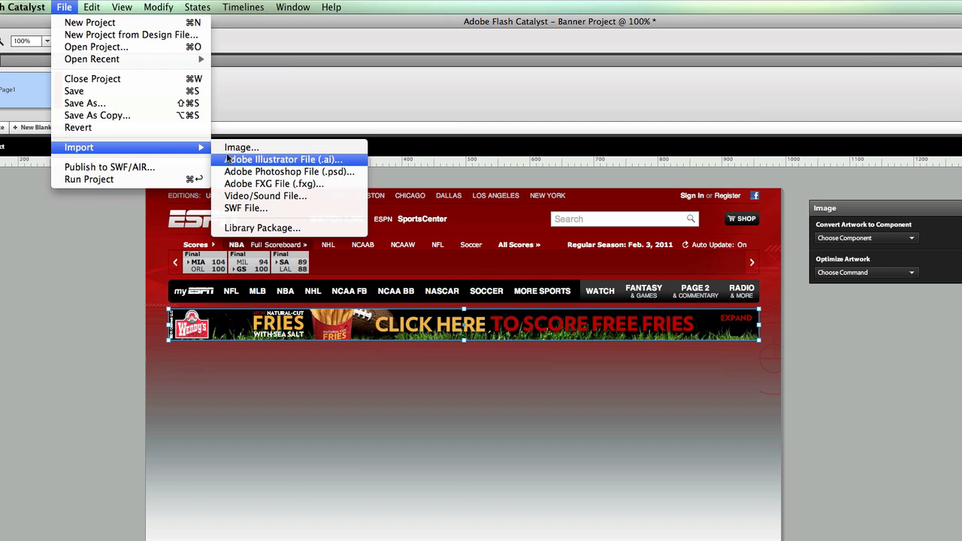
pyautogui.click(234, 148)
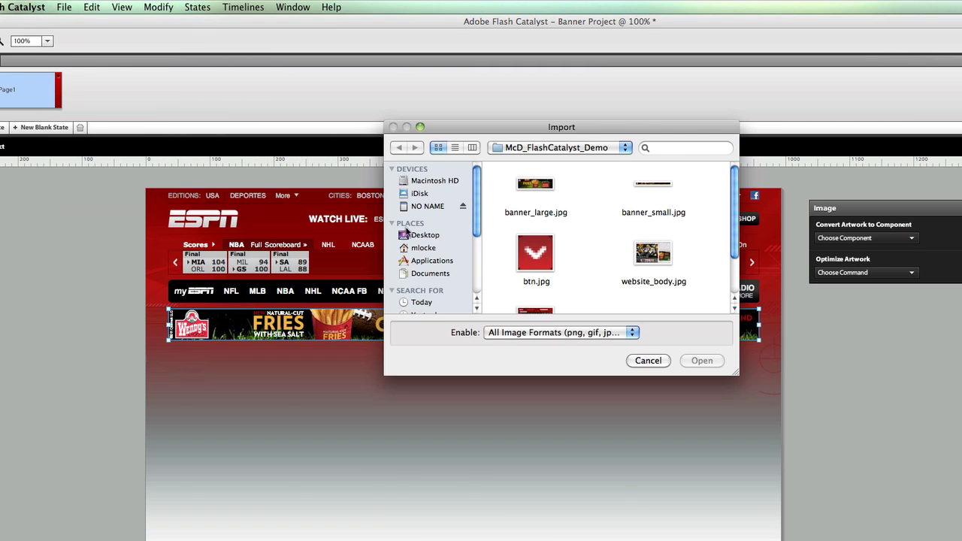
pyautogui.click(660, 252)
pyautogui.click(705, 361)
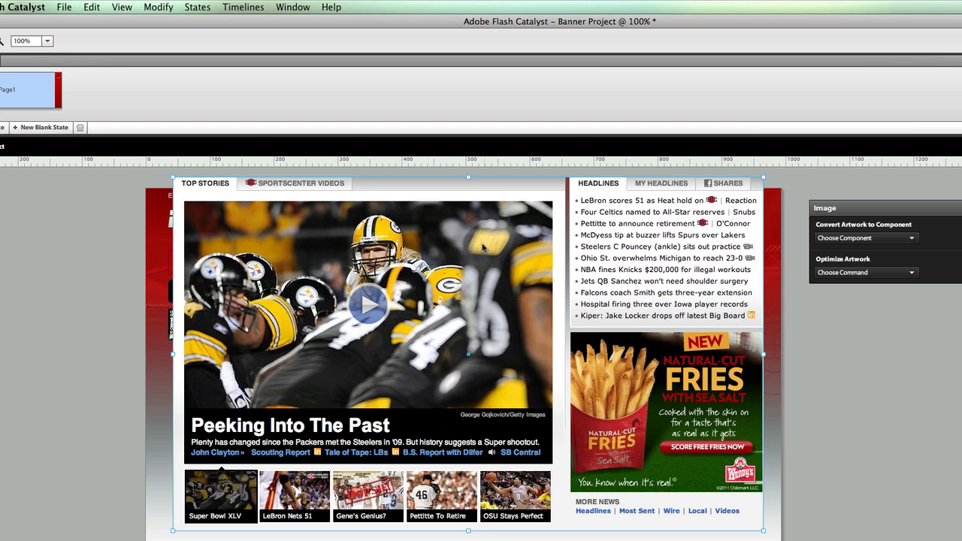
pyautogui.moveTo(471, 214); pyautogui.dragTo(476, 383)
pyautogui.click(92, 322)
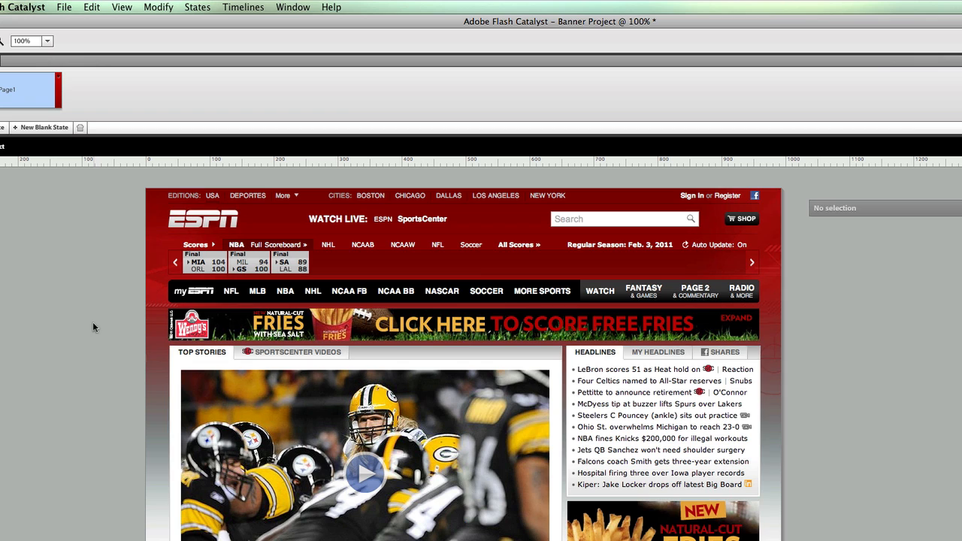
pyautogui.click(243, 389)
pyautogui.press('Left')
pyautogui.press('Left')
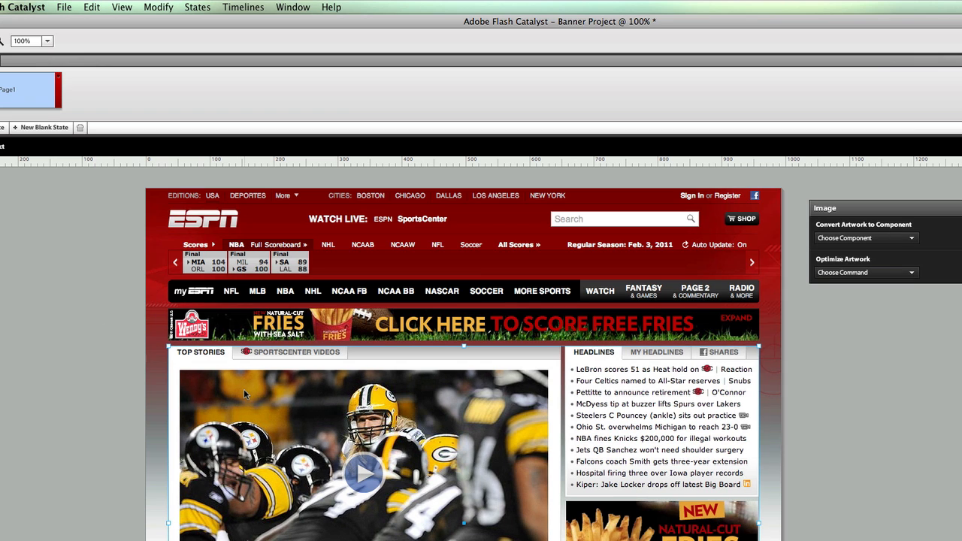
pyautogui.click(17, 279)
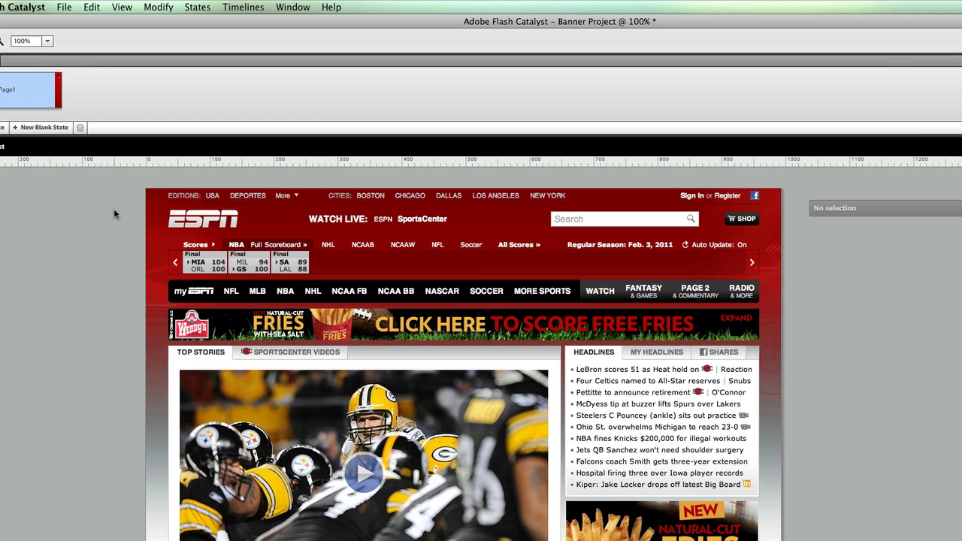
# Step: Import banner_large.jpg and place it over the small banner below the navigation bar, at about X 35, Y 188
pyautogui.click(63, 10)
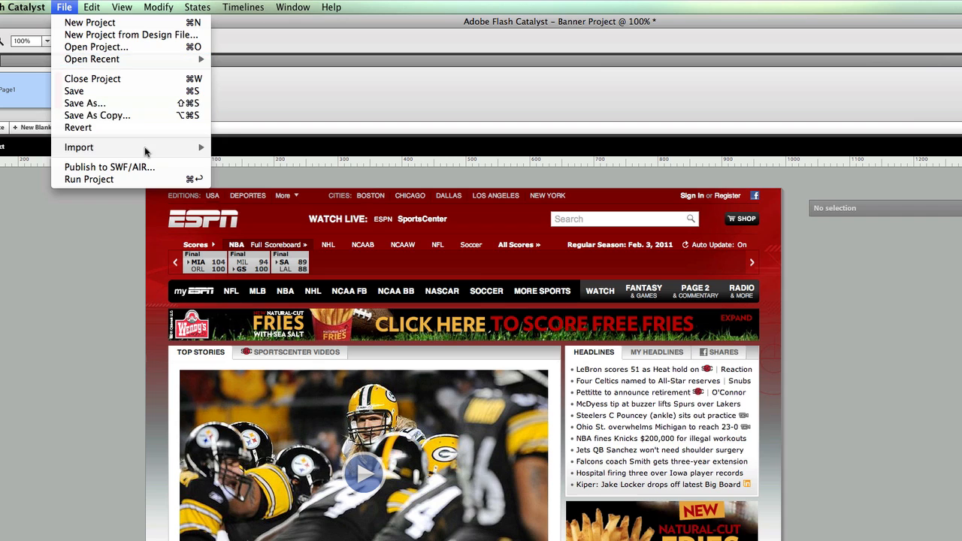
pyautogui.moveTo(148, 151)
pyautogui.click(233, 149)
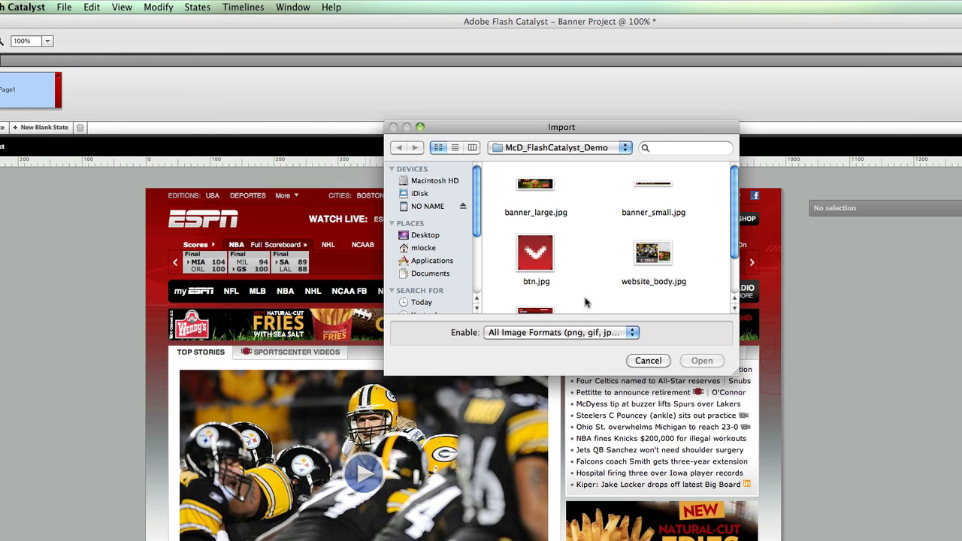
pyautogui.doubleClick(538, 193)
pyautogui.moveTo(456, 280); pyautogui.dragTo(451, 316)
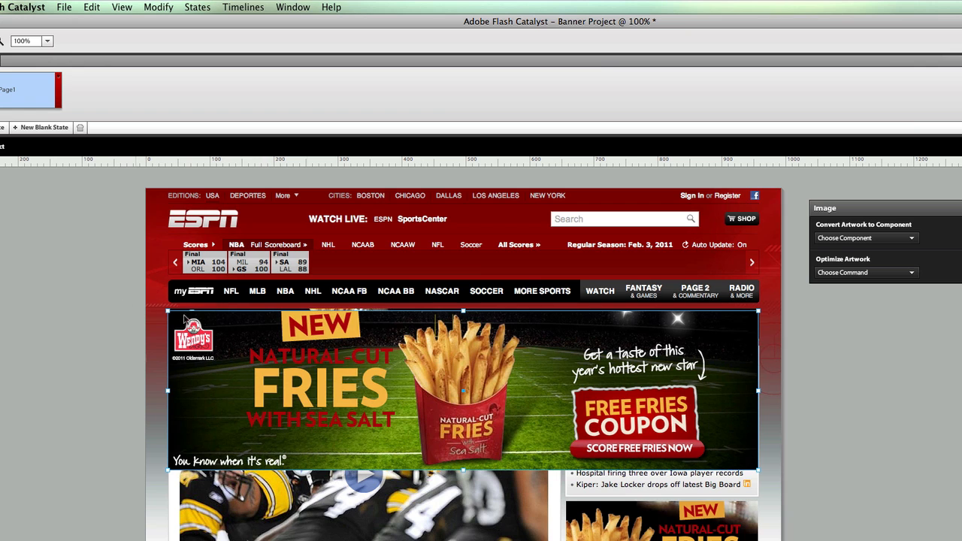
pyautogui.click(113, 272)
# Step: Hide the large Wendy's banner image in Layer 1
pyautogui.click(204, 332)
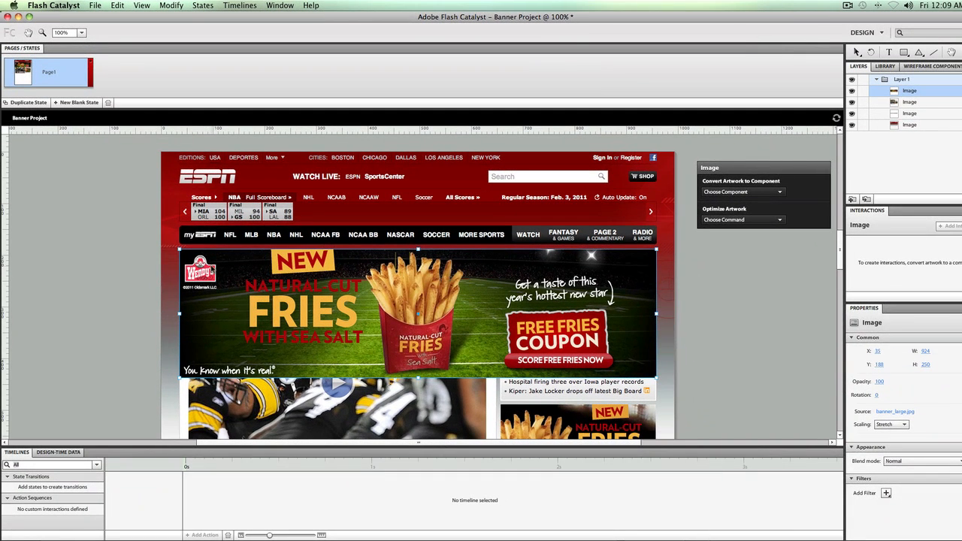
pyautogui.click(105, 285)
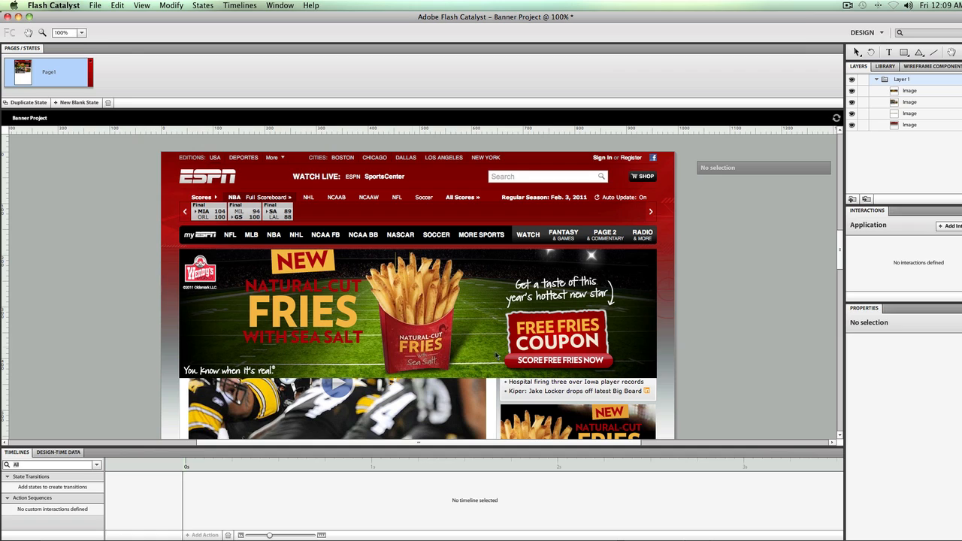
pyautogui.click(614, 277)
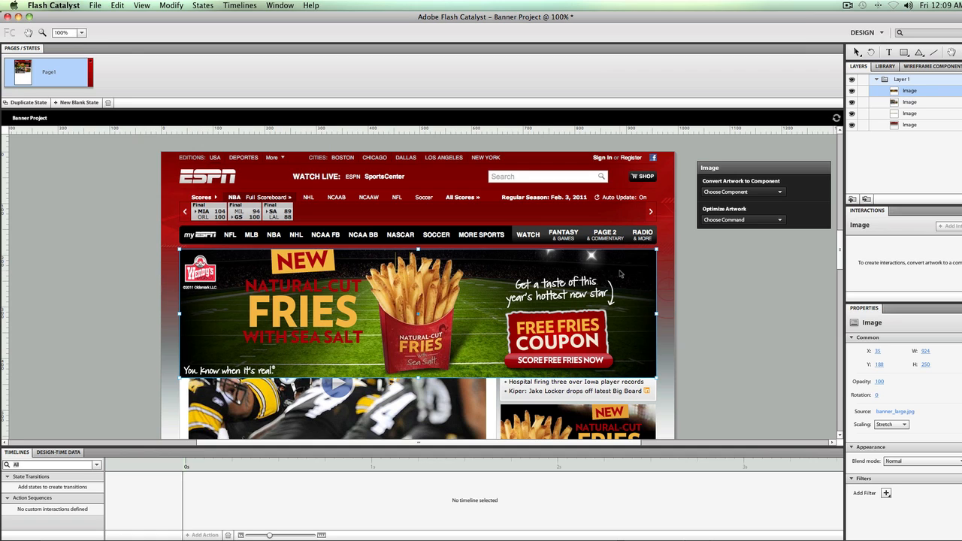
pyautogui.click(852, 91)
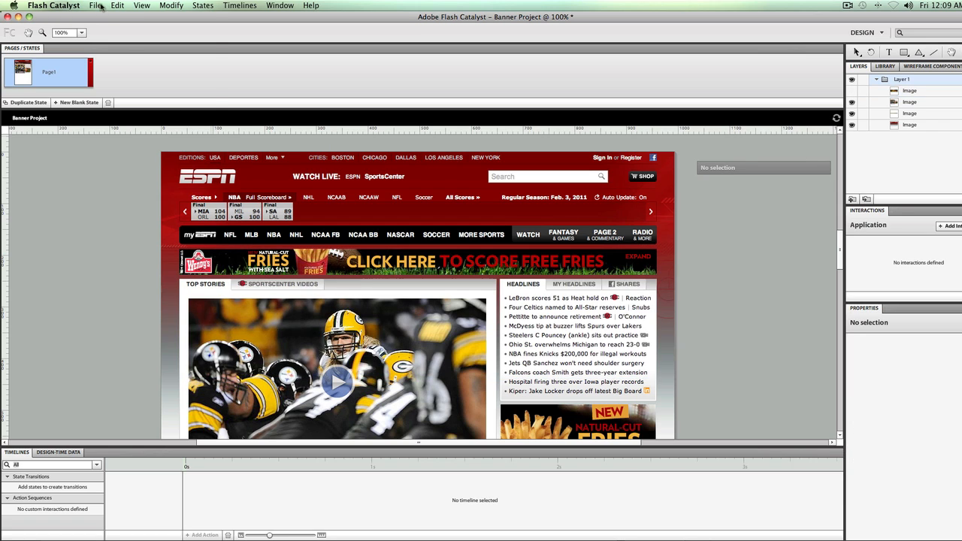
# Step: Import btn.jpg and place it on the small Wendy's banner beneath the EXPAND label, at about X 916, Y 212
pyautogui.click(96, 7)
pyautogui.moveTo(143, 119)
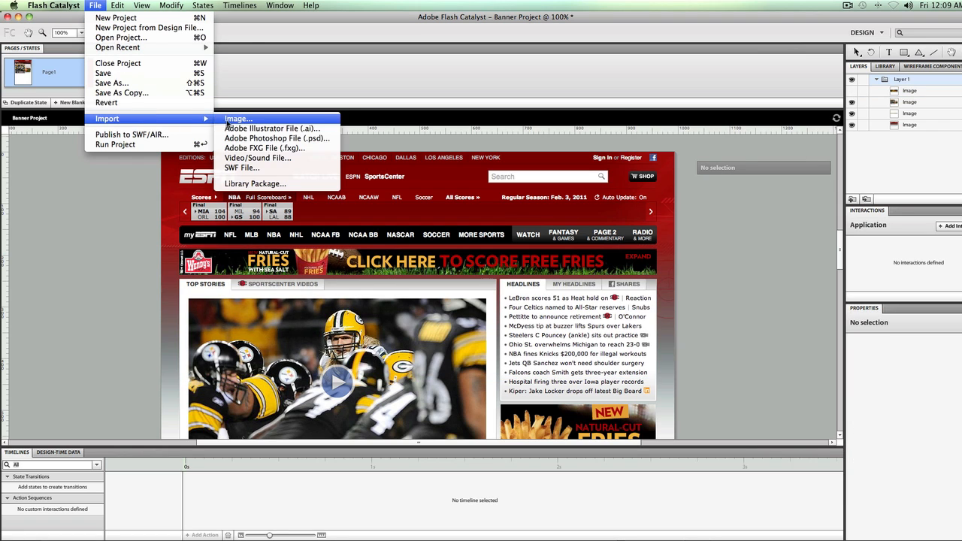
pyautogui.click(227, 122)
pyautogui.doubleClick(476, 205)
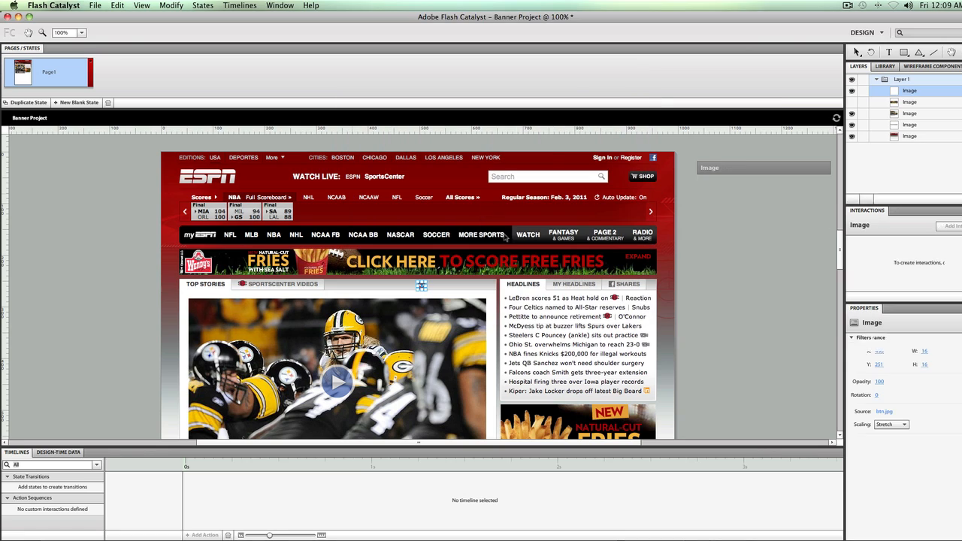
pyautogui.moveTo(421, 295)
pyautogui.mouseDown()
pyautogui.moveTo(553, 292)
pyautogui.moveTo(638, 267)
pyautogui.mouseUp()
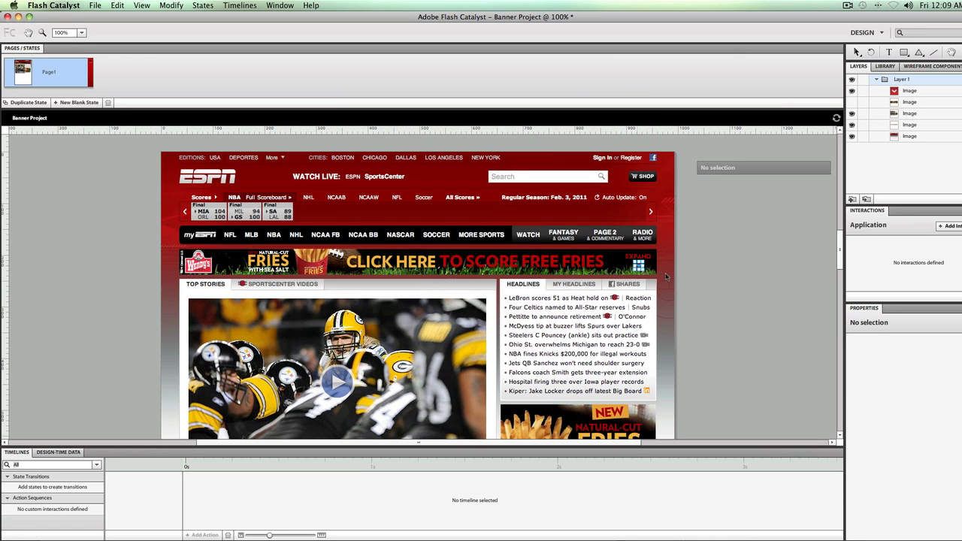
pyautogui.click(716, 284)
pyautogui.moveTo(88, 174); pyautogui.dragTo(700, 354)
pyautogui.click(760, 358)
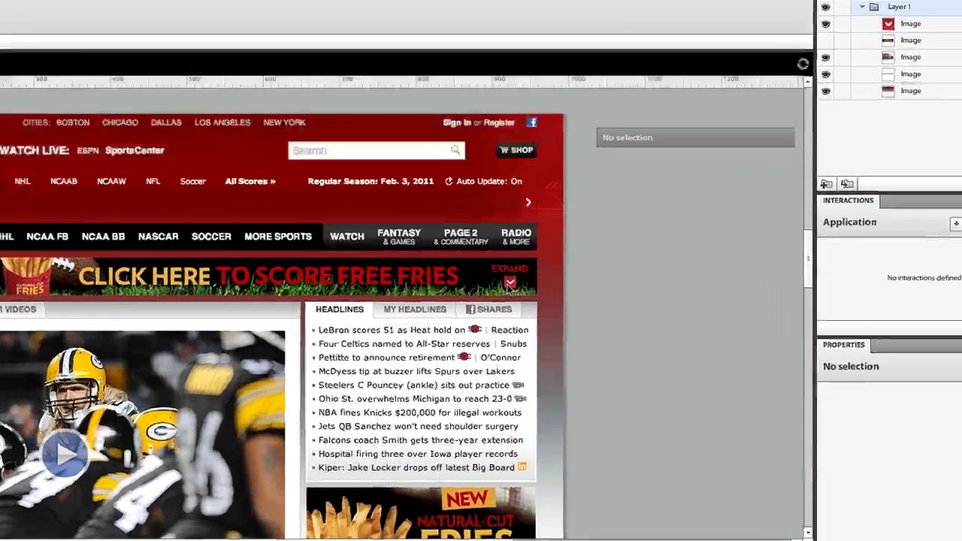
# Step: Convert the arrow image beneath the EXPAND label into a Button component
pyautogui.click(639, 266)
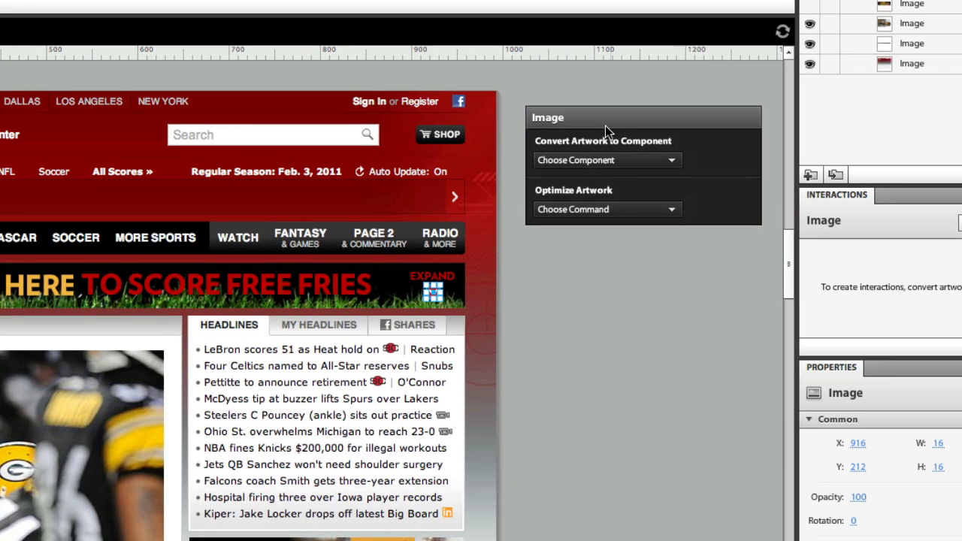
pyautogui.click(601, 162)
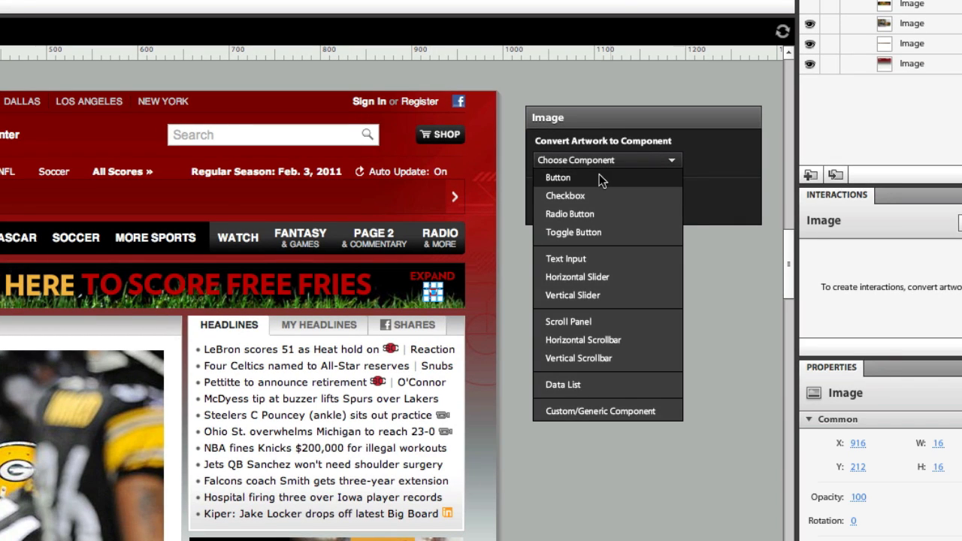
pyautogui.click(600, 177)
pyautogui.click(508, 283)
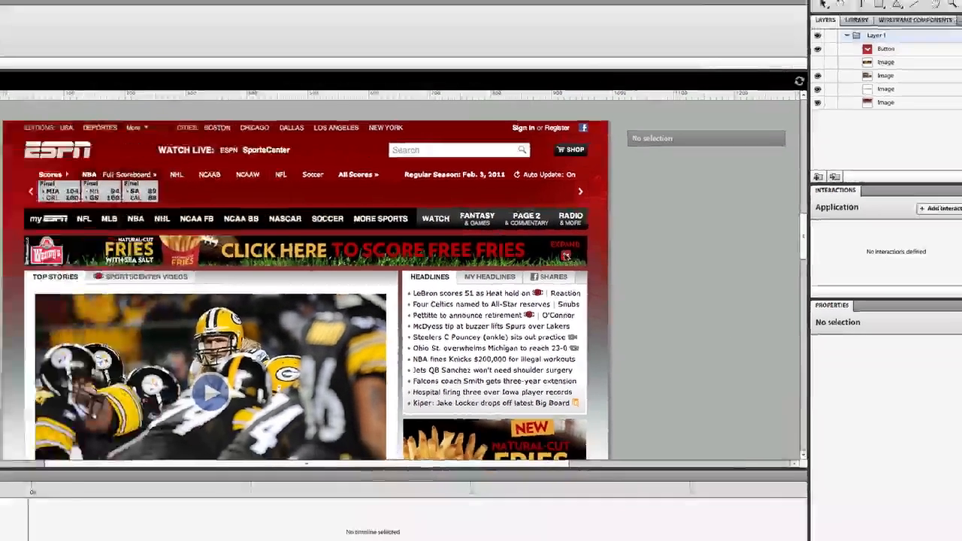
# Step: Enable the hand cursor for the arrow button on the small banner
pyautogui.click(433, 292)
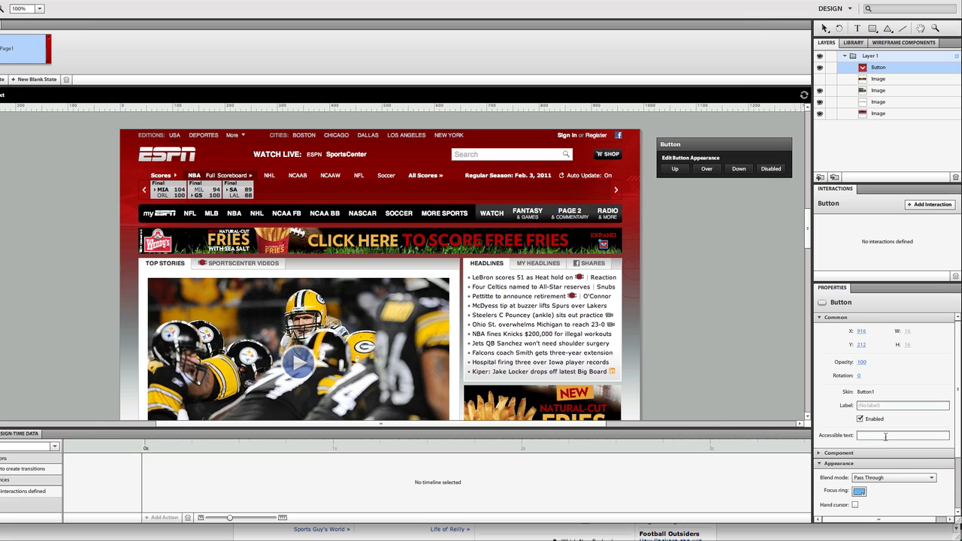
pyautogui.scroll(-2, 871, 450)
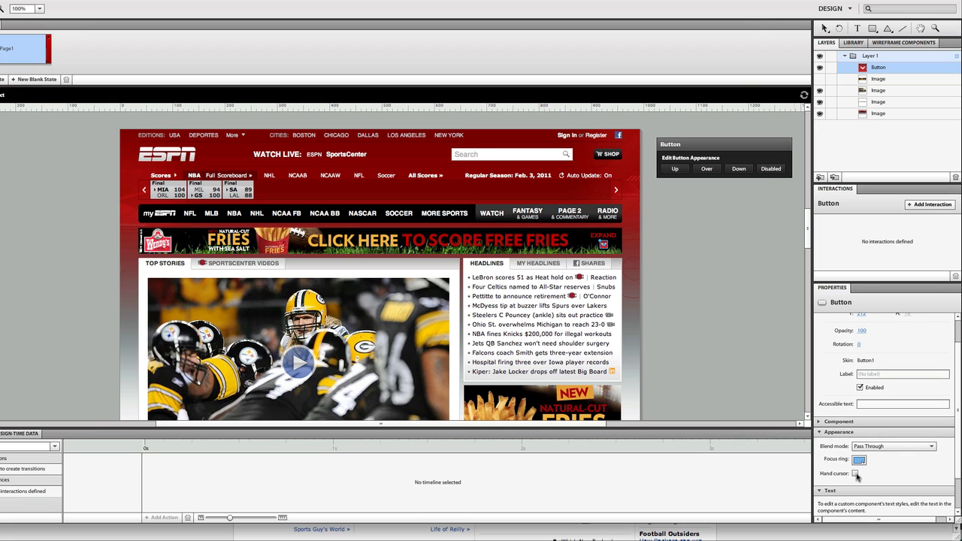
pyautogui.click(693, 325)
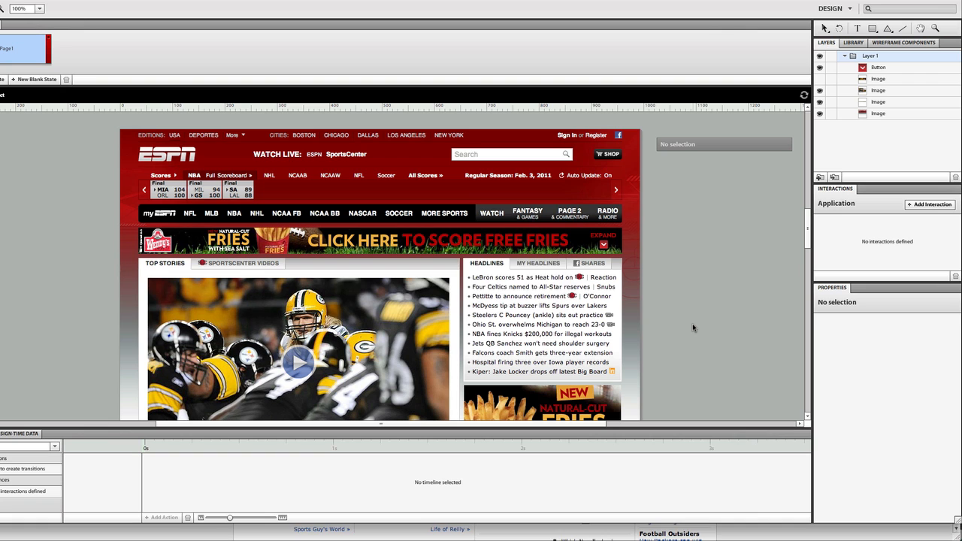
# Step: Run the project, check the arrow button's hand cursor in Chrome, and return to Flash Catalyst
pyautogui.hotkey('ctrl', 'Return')
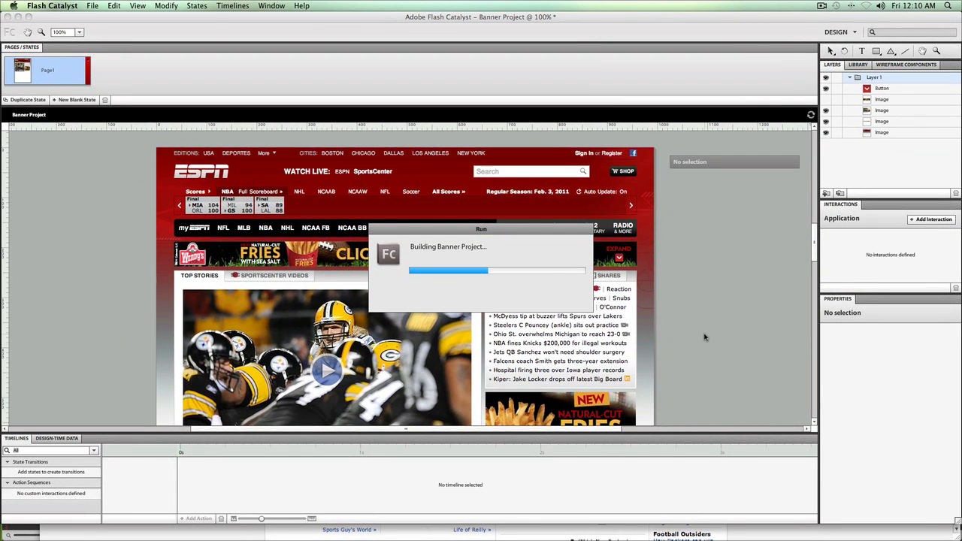
pyautogui.press('super+Tab')
pyautogui.press('super+Tab')
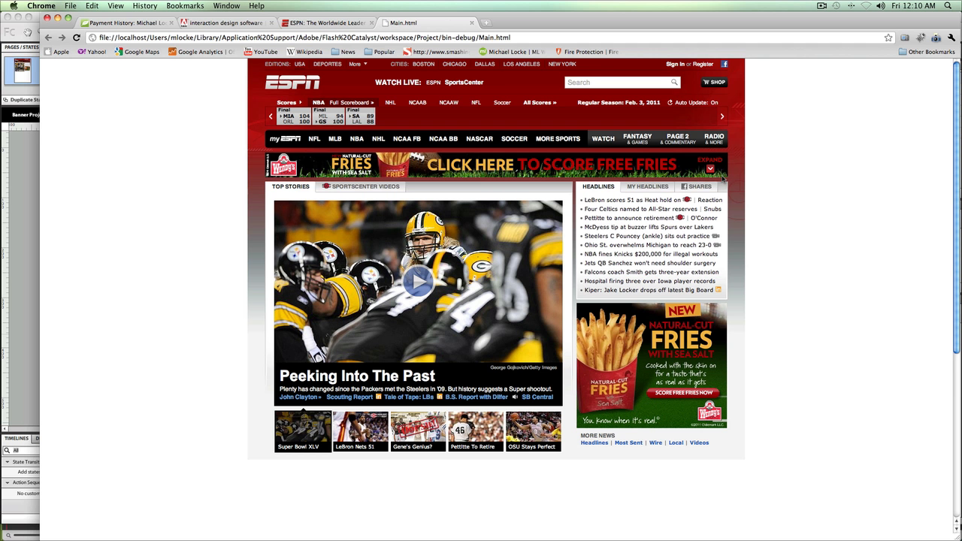
pyautogui.rightClick(635, 164)
pyautogui.click(777, 240)
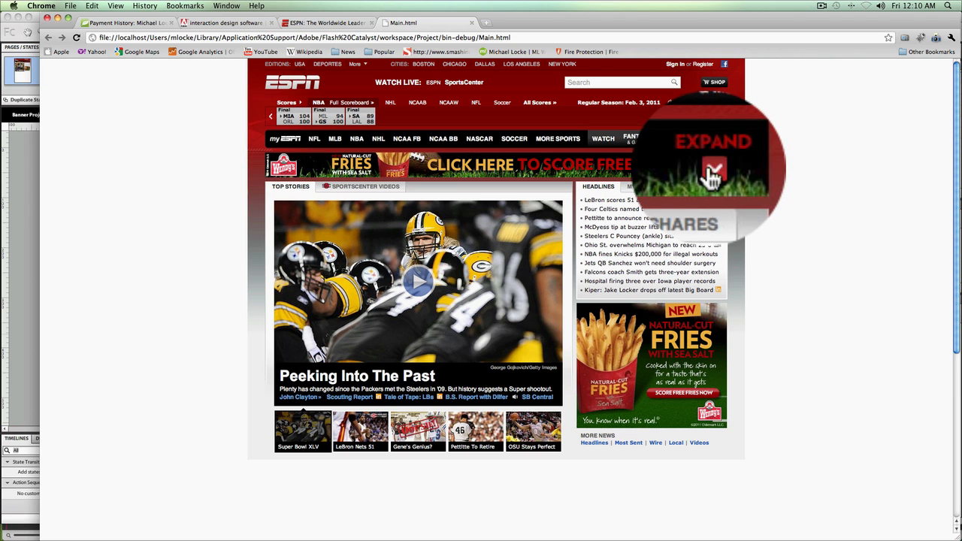
pyautogui.press('super+Tab')
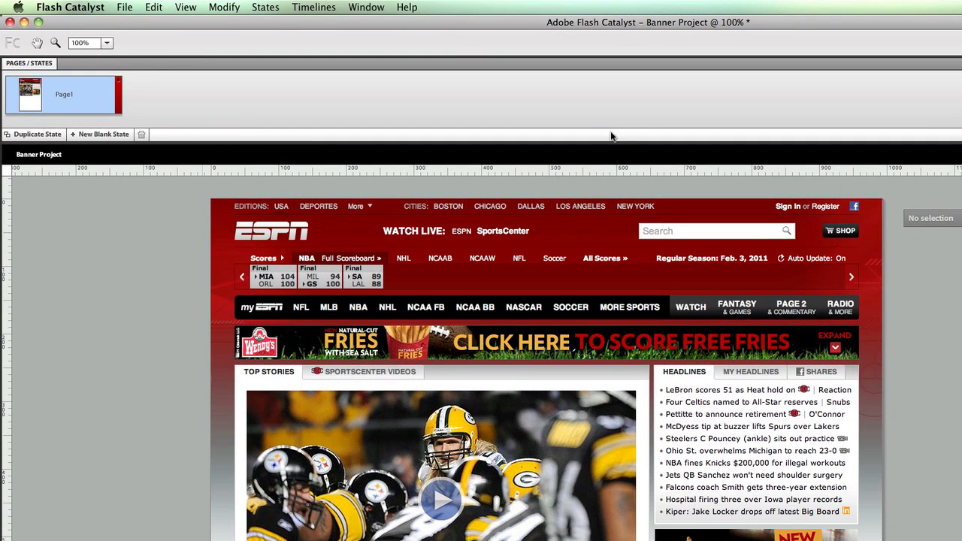
# Step: Duplicate the Page1 state and show the large Wendy's banner in the new Page2 state
pyautogui.click(44, 137)
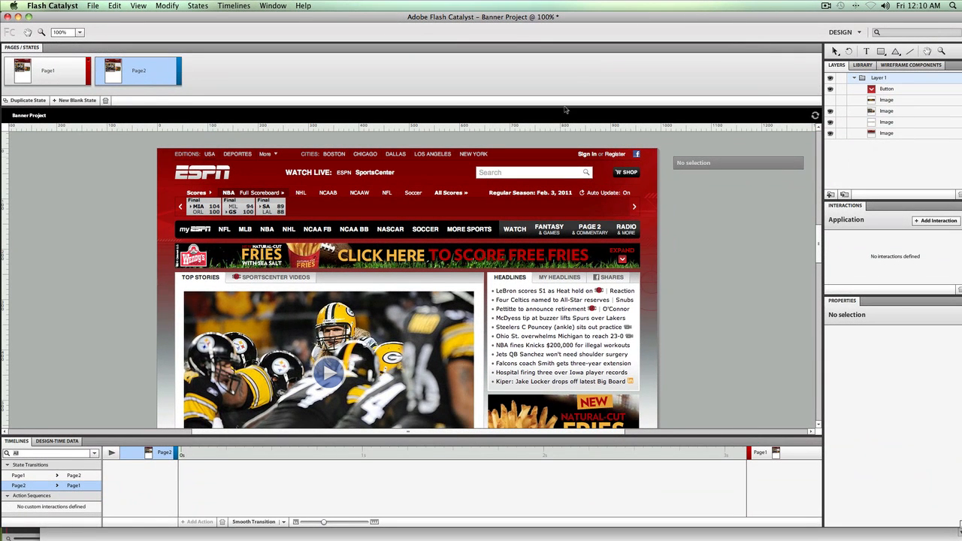
pyautogui.click(831, 100)
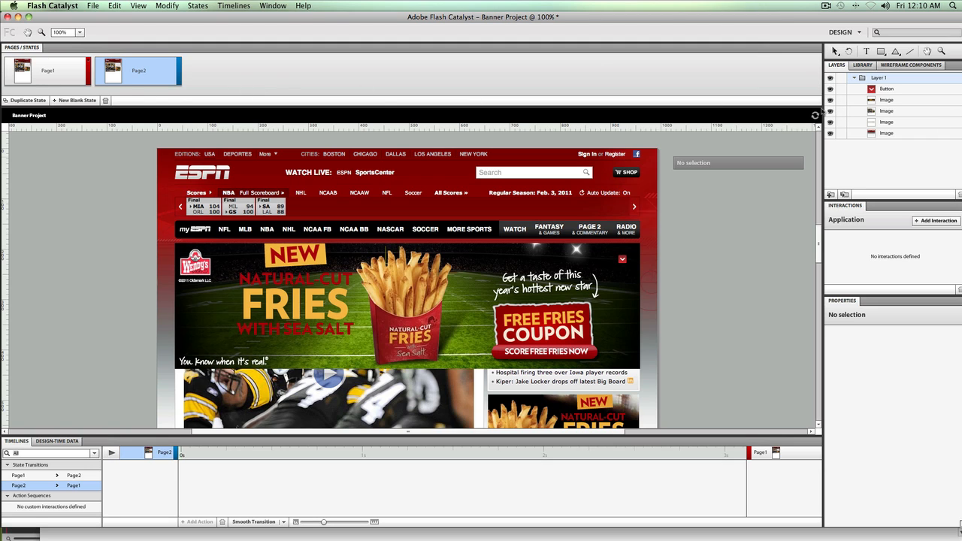
# Step: In Page2, move the website body image straight down to just below the large banner, at about Y 450
pyautogui.click(609, 390)
pyautogui.scroll(-5, 573, 373)
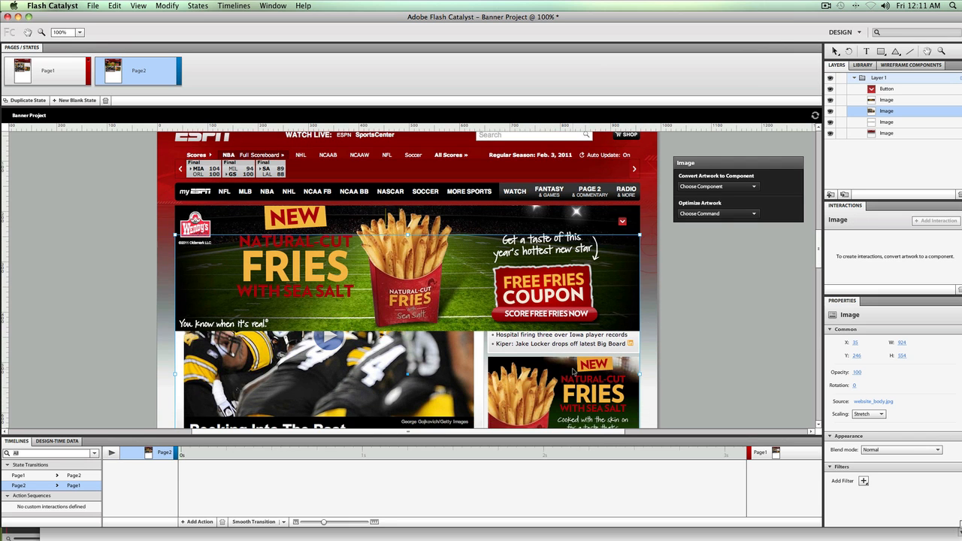
pyautogui.moveTo(555, 334); pyautogui.dragTo(555, 416)
pyautogui.moveTo(541, 325); pyautogui.dragTo(545, 344)
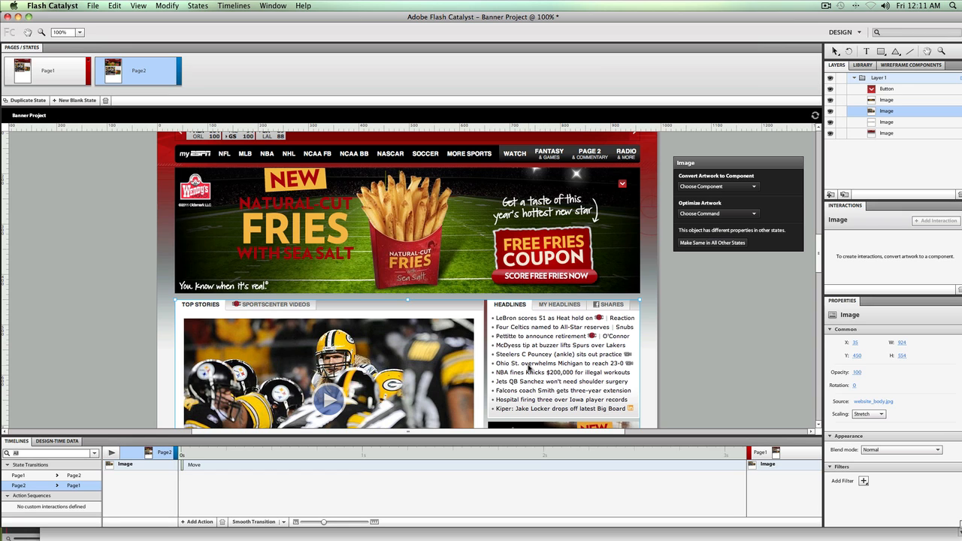
pyautogui.click(704, 346)
pyautogui.scroll(5, 705, 346)
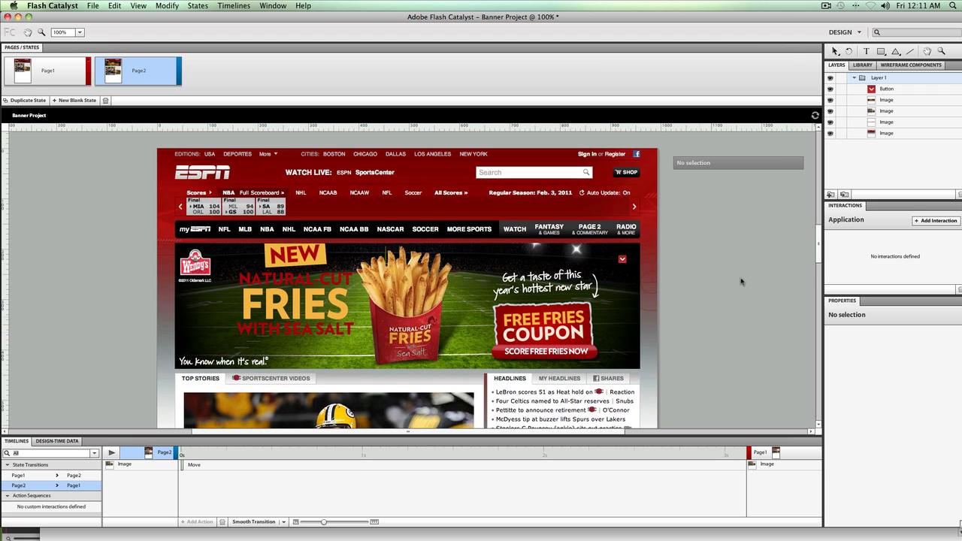
# Step: In Page2, hide the small banner image and rotate the arrow button to -180 degrees
pyautogui.click(831, 122)
pyautogui.click(624, 259)
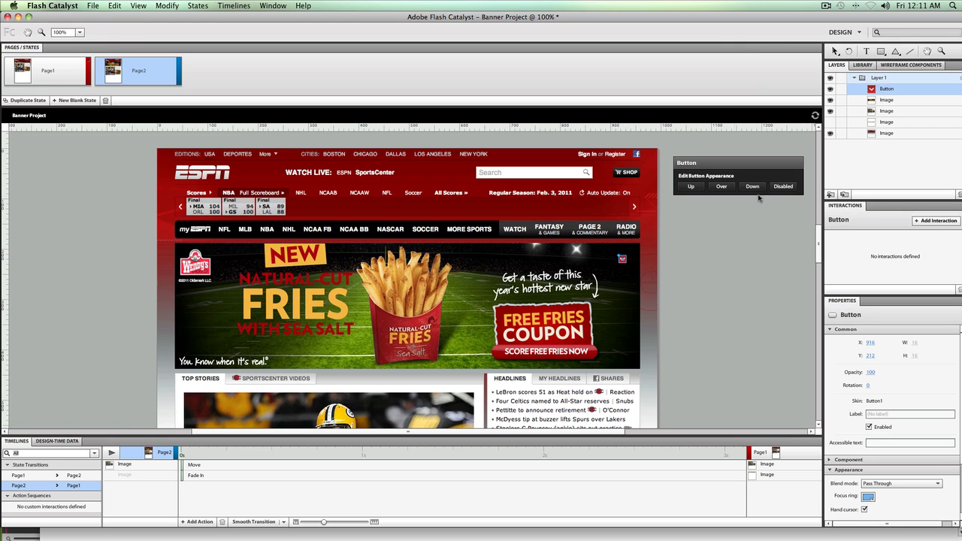
pyautogui.click(849, 51)
pyautogui.moveTo(636, 267); pyautogui.dragTo(602, 256)
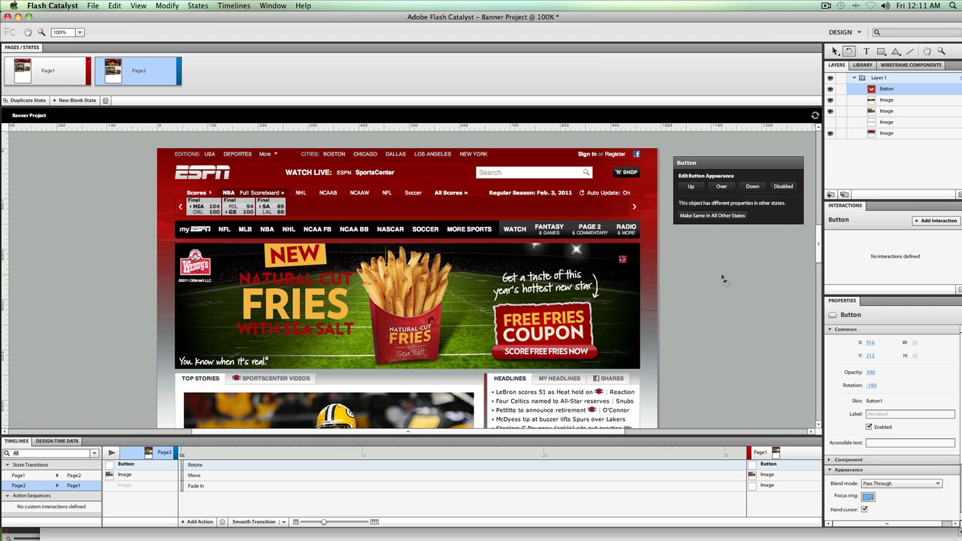
pyautogui.click(836, 51)
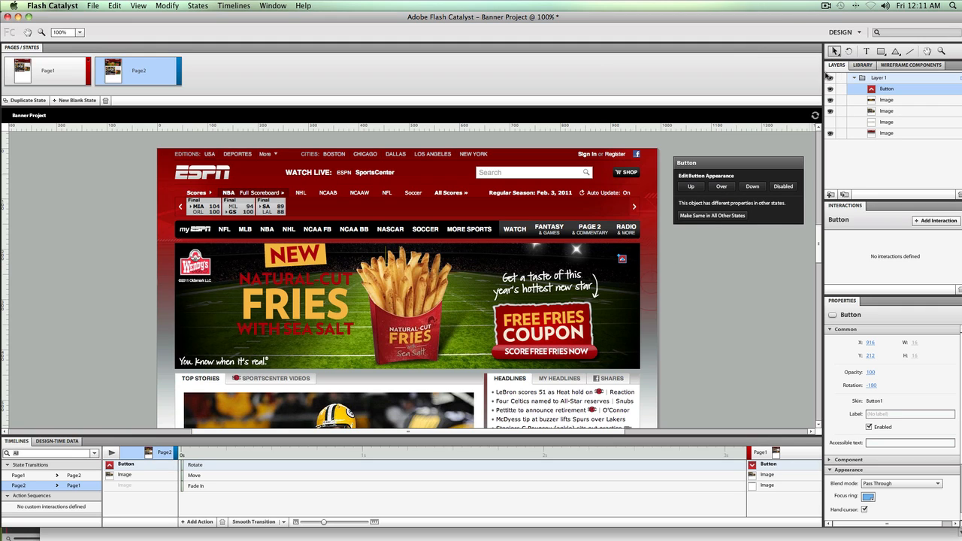
pyautogui.click(758, 240)
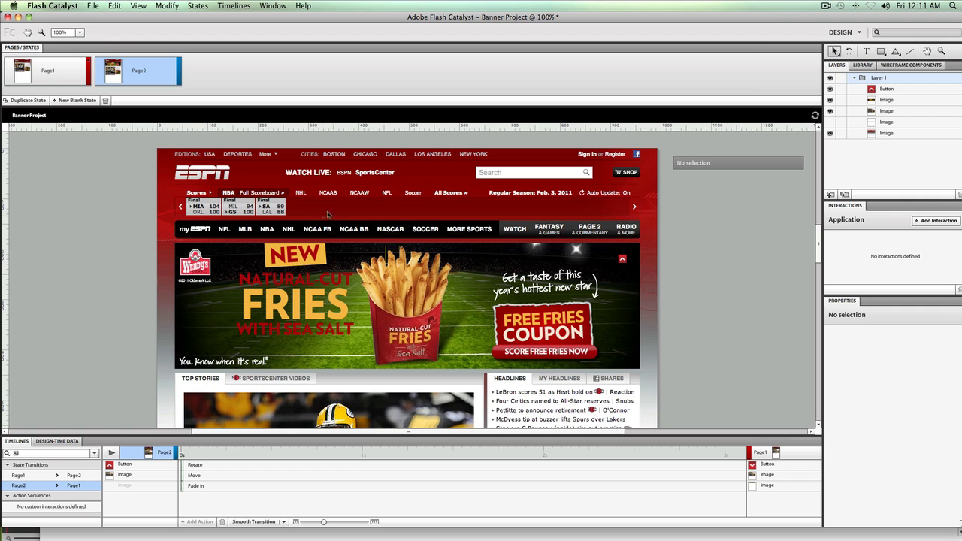
# Step: In Page1, give the arrow button an On Click interaction that plays the transition to Page2 when in Page1
pyautogui.click(64, 76)
pyautogui.click(139, 75)
pyautogui.click(73, 80)
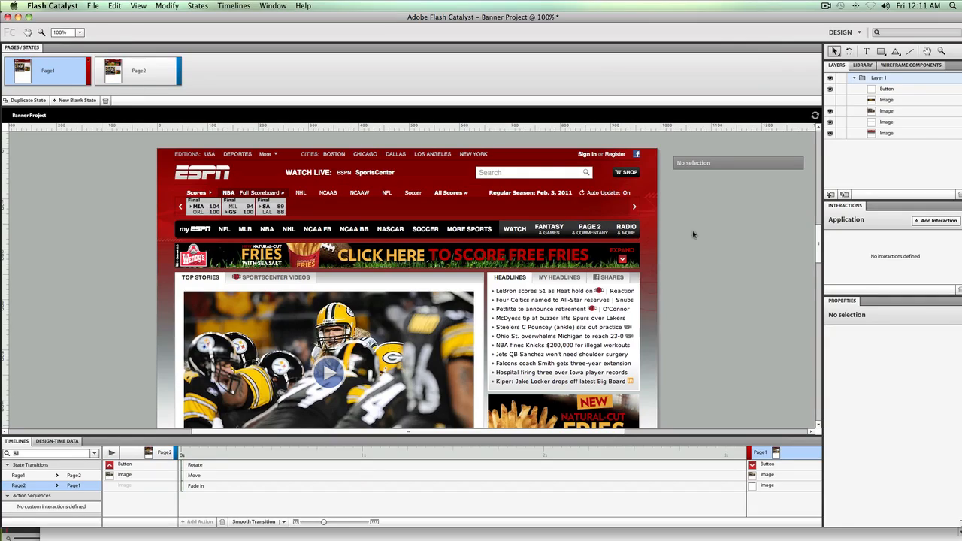
pyautogui.click(632, 261)
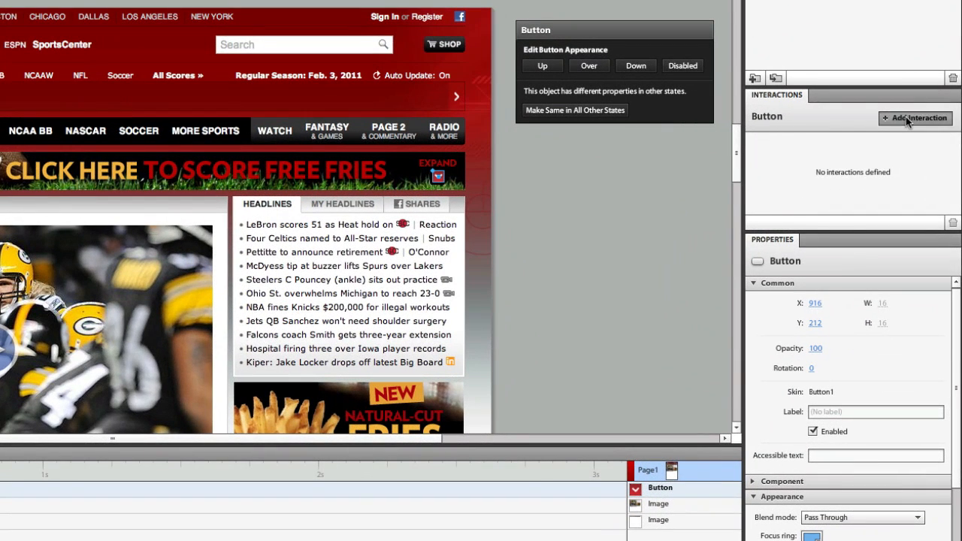
pyautogui.click(935, 222)
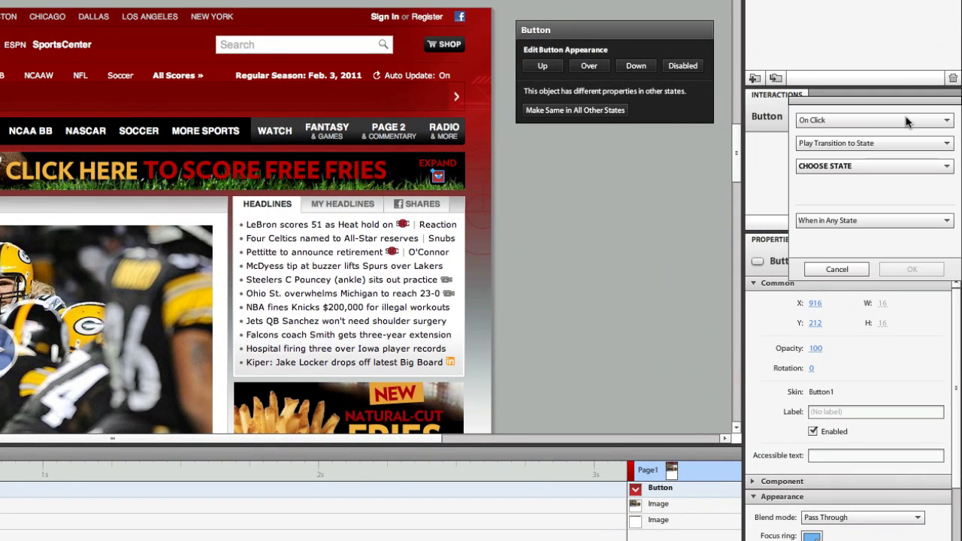
pyautogui.click(847, 166)
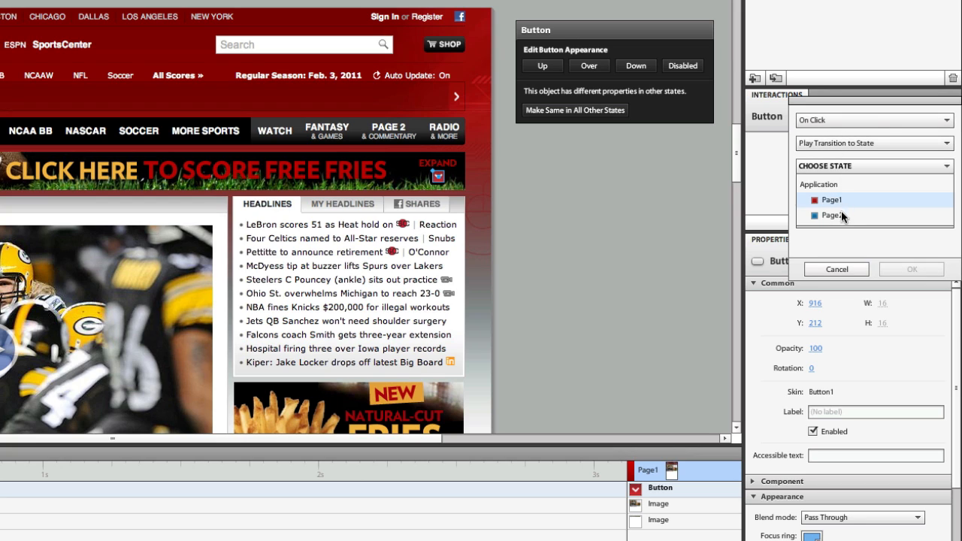
pyautogui.click(842, 216)
pyautogui.click(845, 220)
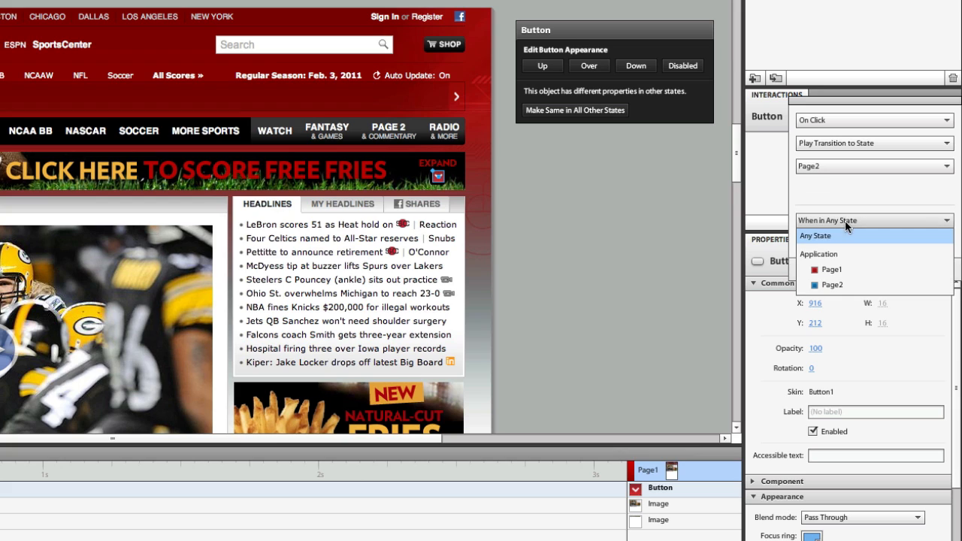
pyautogui.click(843, 268)
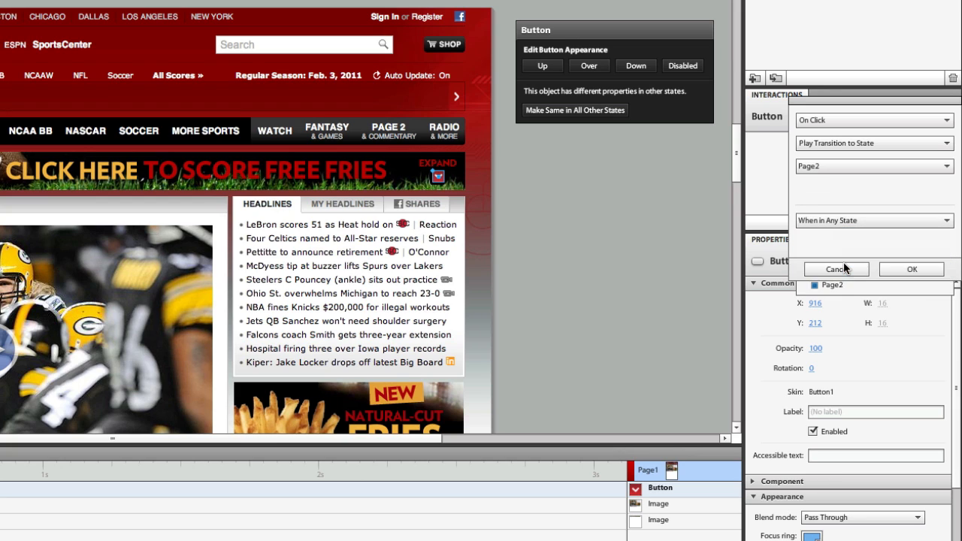
pyautogui.click(908, 271)
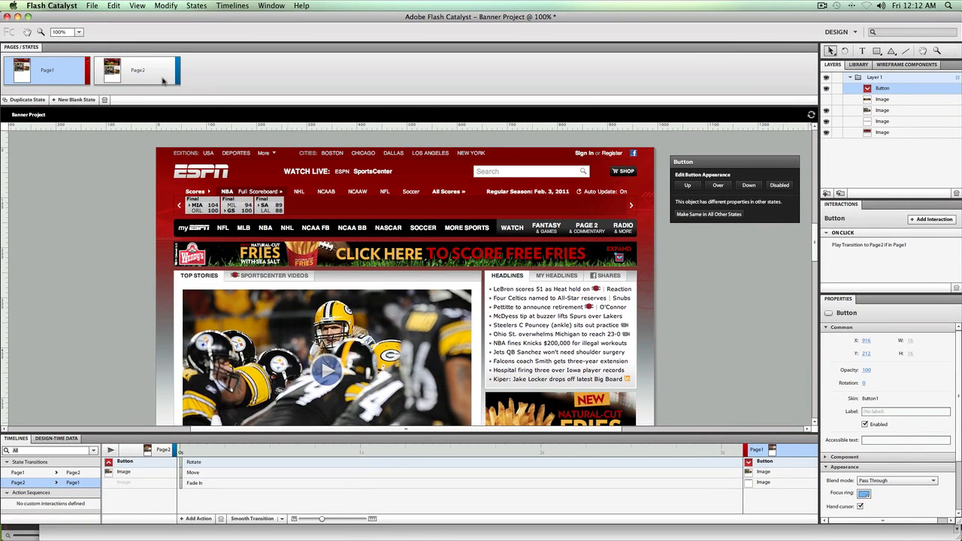
# Step: Review the Page2 state, run the project, test expanding the banner in Chrome, and return to Flash Catalyst
pyautogui.click(164, 81)
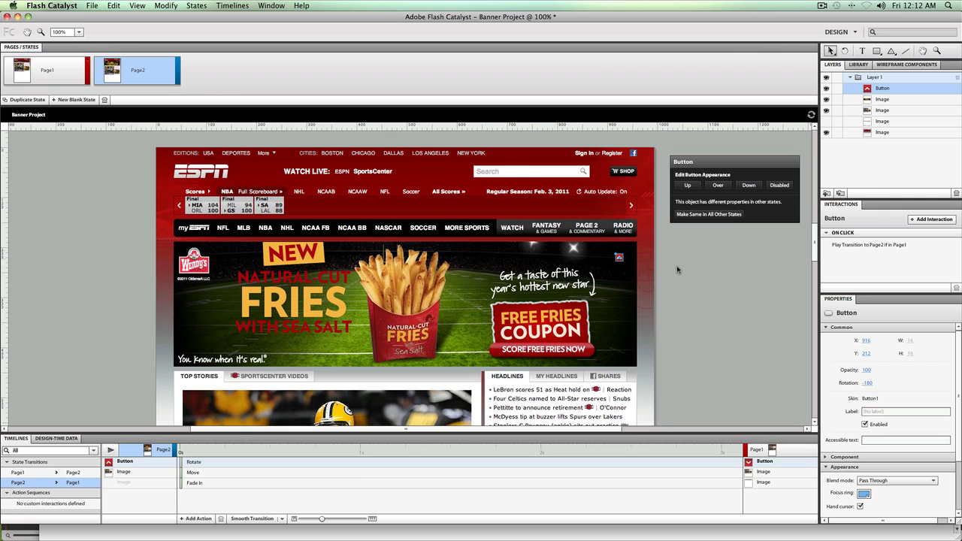
pyautogui.click(713, 316)
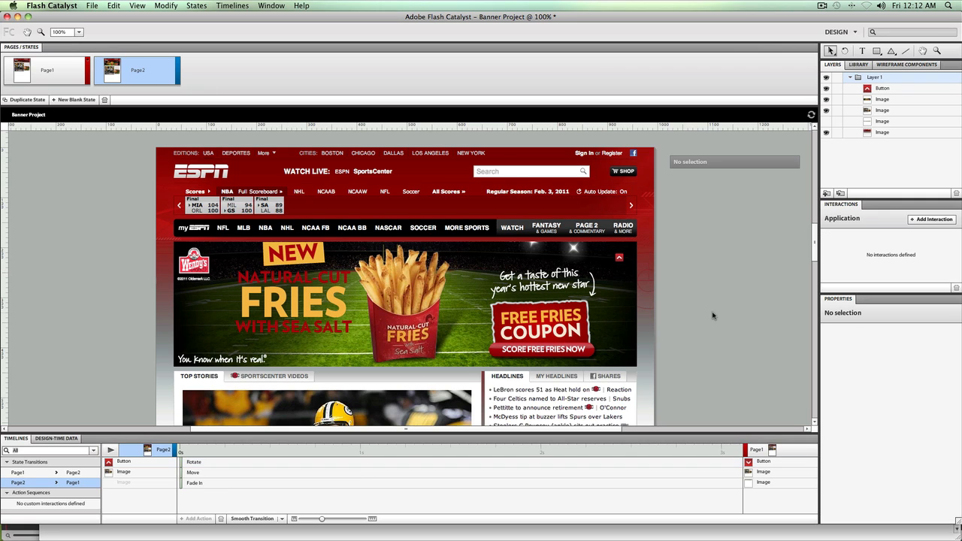
pyautogui.press('super+Return')
pyautogui.press('super+Tab')
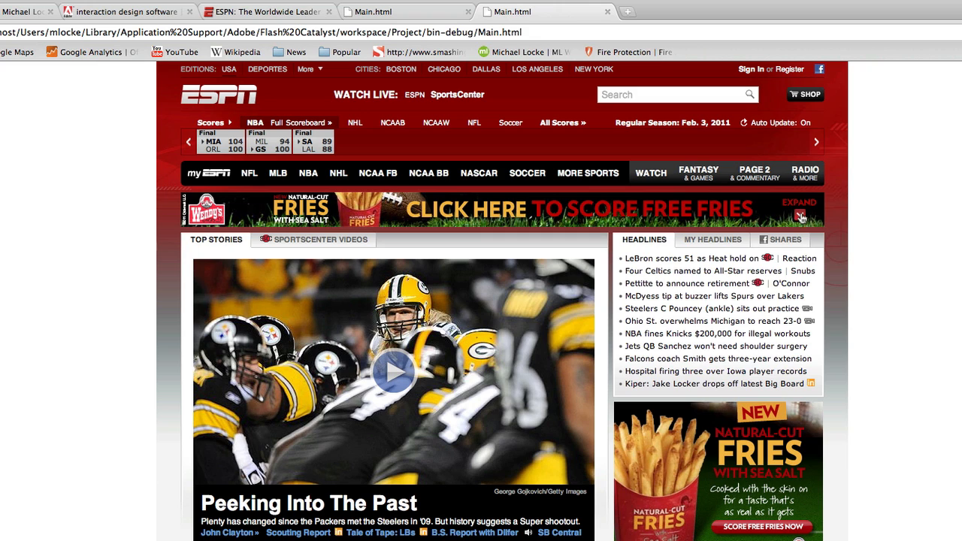
pyautogui.click(801, 216)
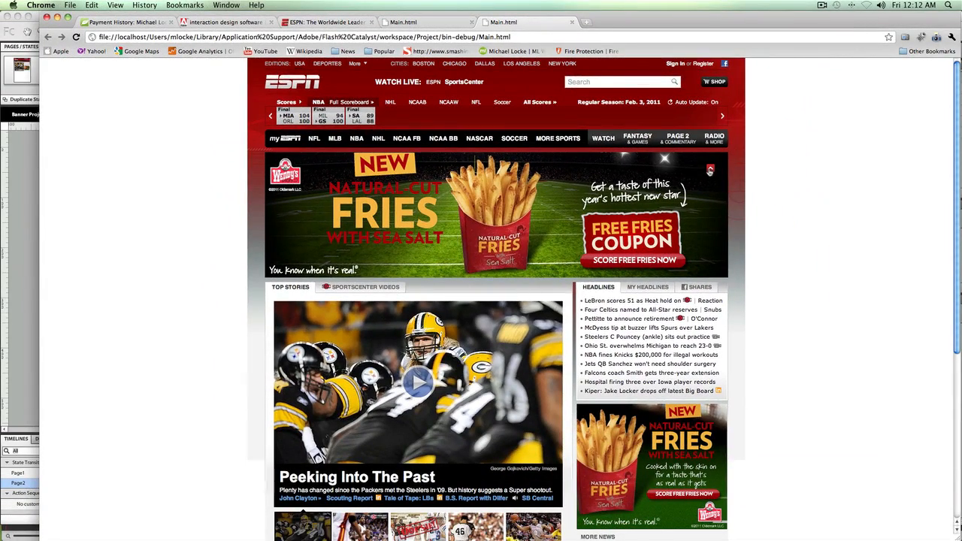
pyautogui.press('super+Tab')
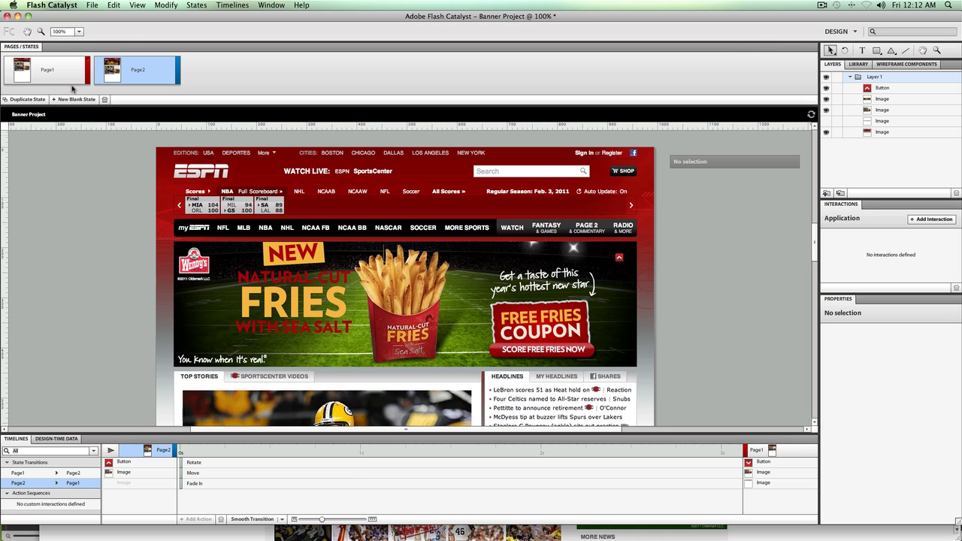
# Step: In Page2, give the arrow button an On Click interaction that plays the transition to Page1 when in Page2
pyautogui.click(620, 259)
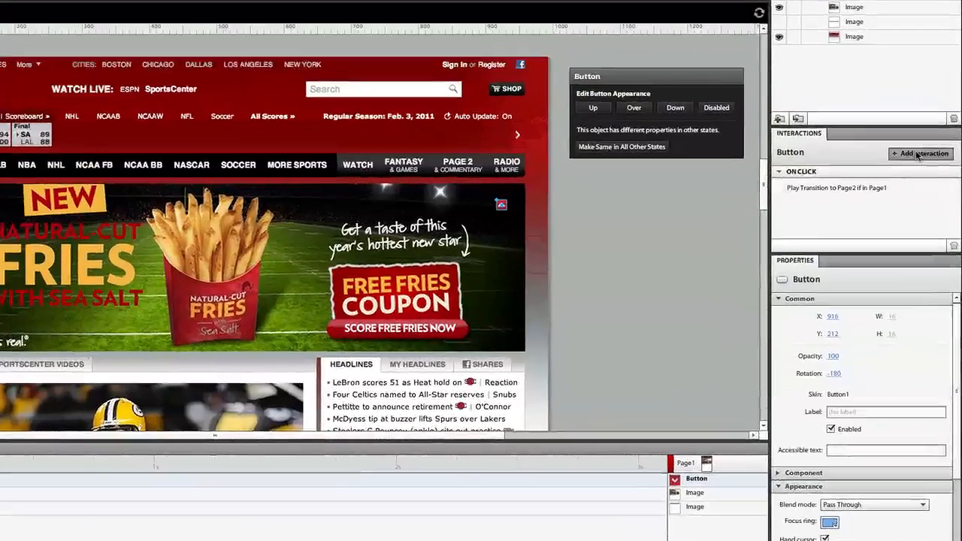
pyautogui.click(918, 153)
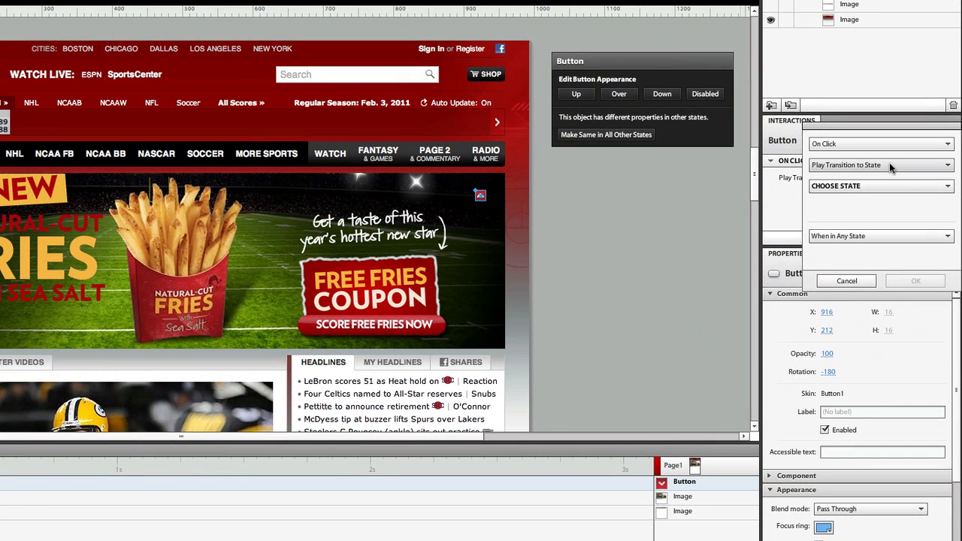
pyautogui.click(895, 187)
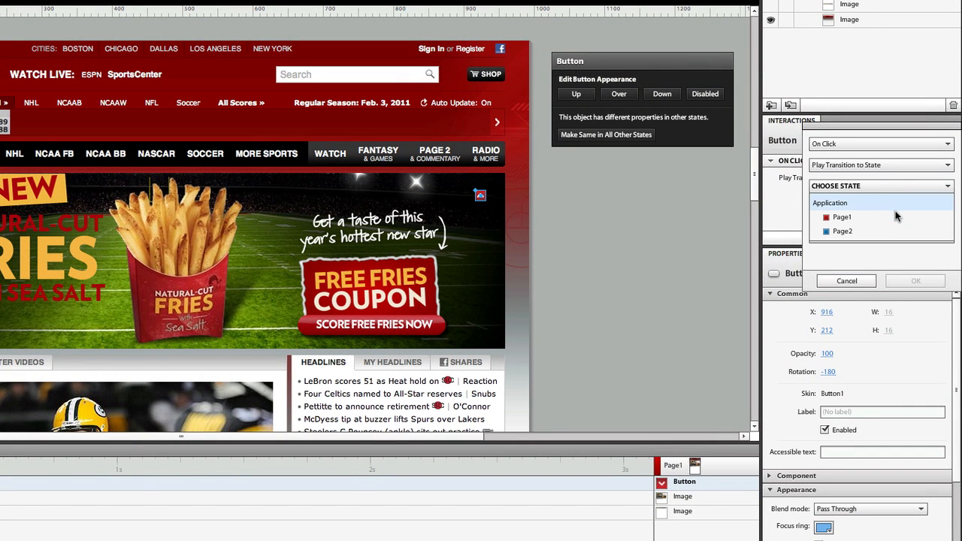
pyautogui.click(896, 219)
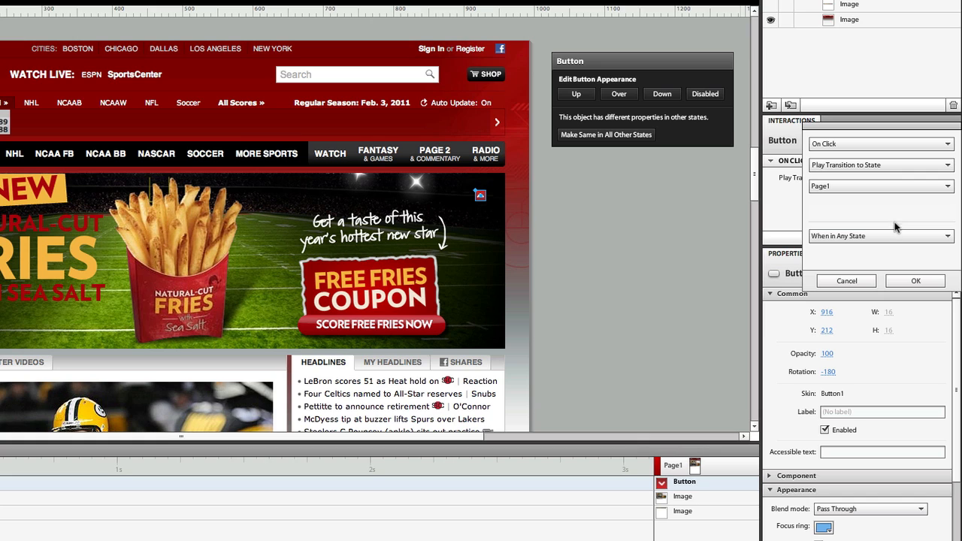
pyautogui.click(894, 236)
pyautogui.click(890, 297)
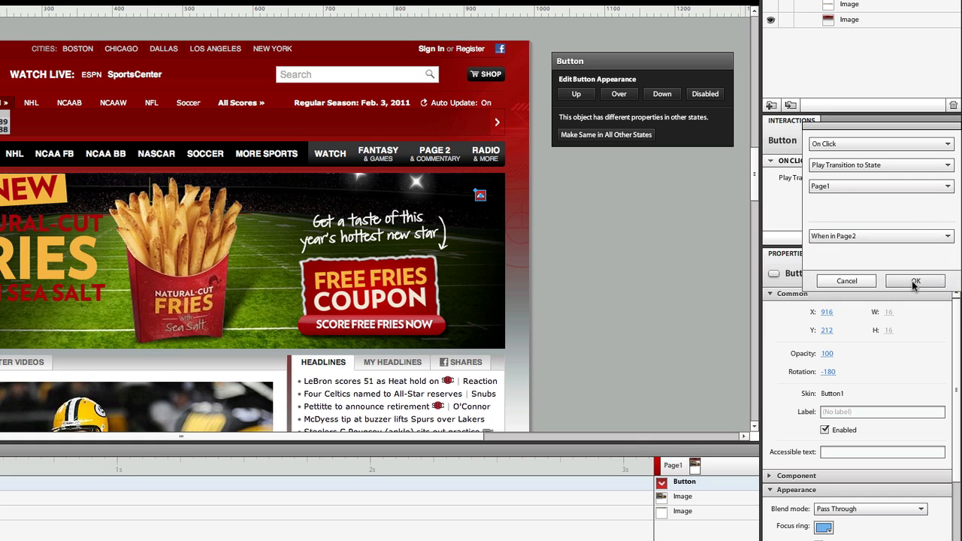
pyautogui.click(916, 282)
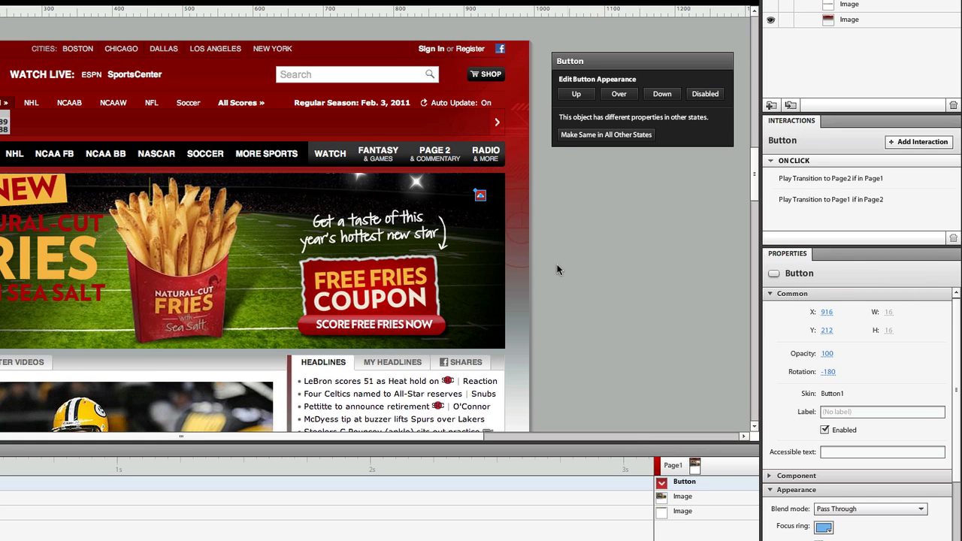
# Step: Convert the large Wendy's banner image in Page2 to a Button component
pyautogui.click(476, 262)
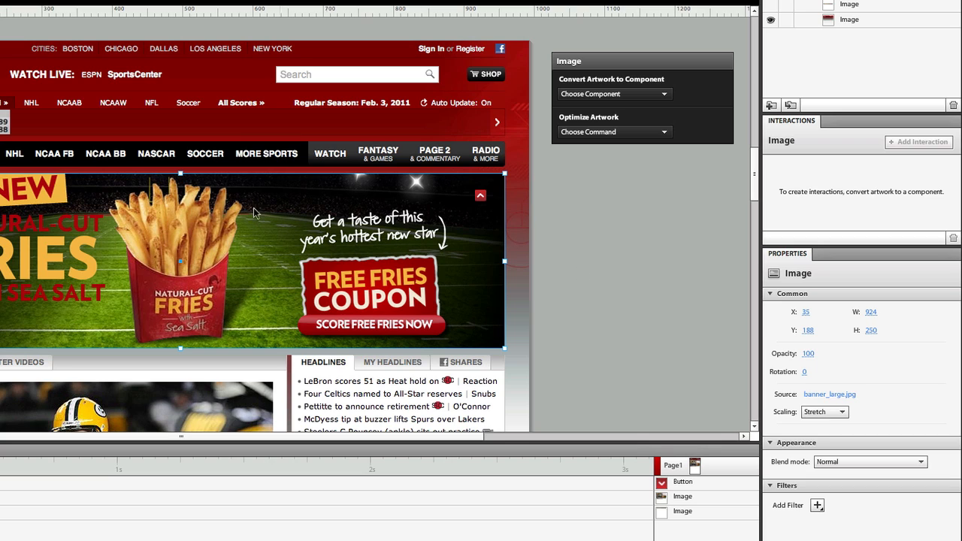
pyautogui.click(636, 94)
pyautogui.click(625, 107)
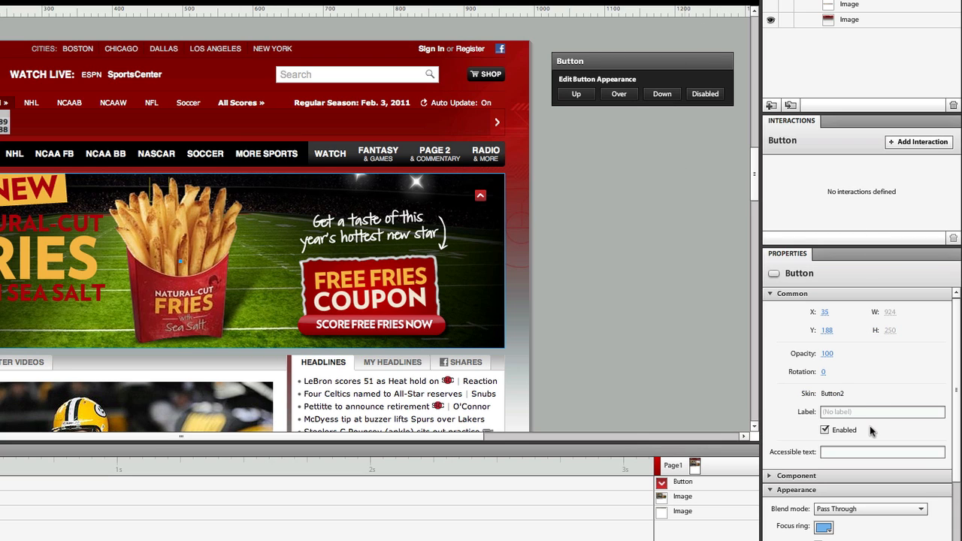
pyautogui.click(909, 143)
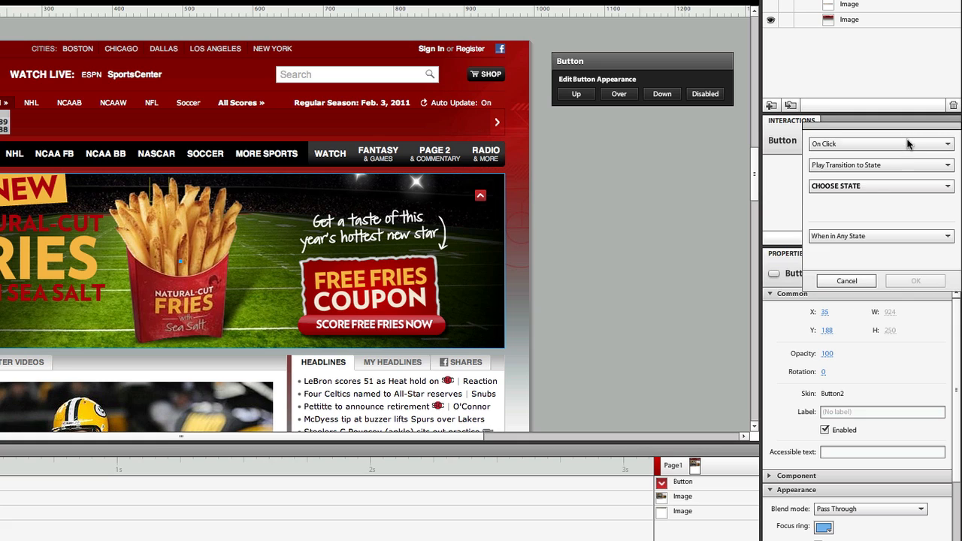
pyautogui.click(867, 164)
pyautogui.click(858, 208)
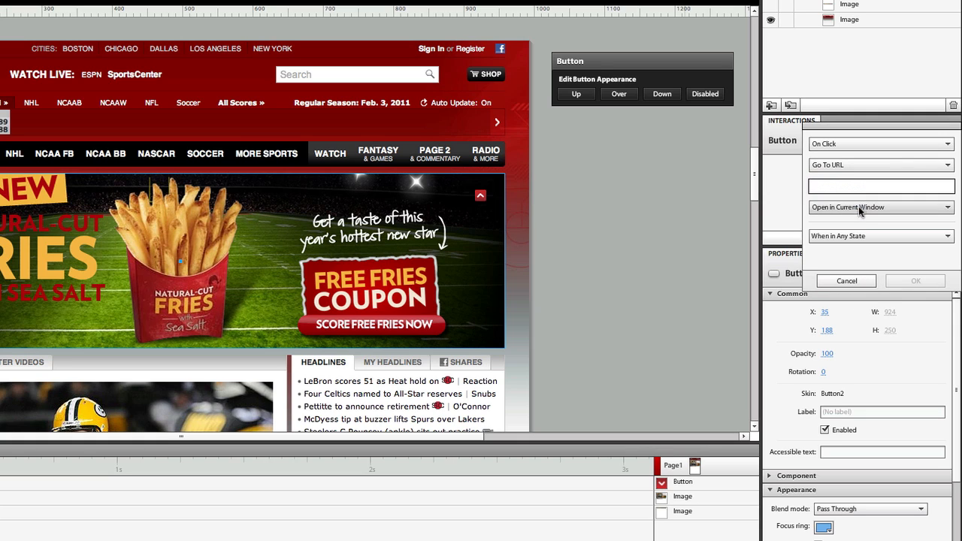
pyautogui.write('http://www.wendys.com')
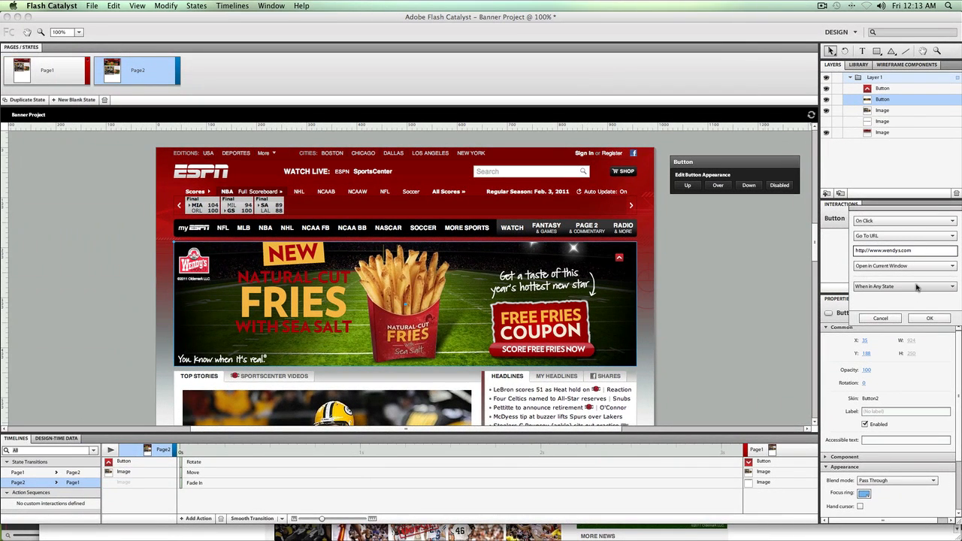
pyautogui.click(917, 287)
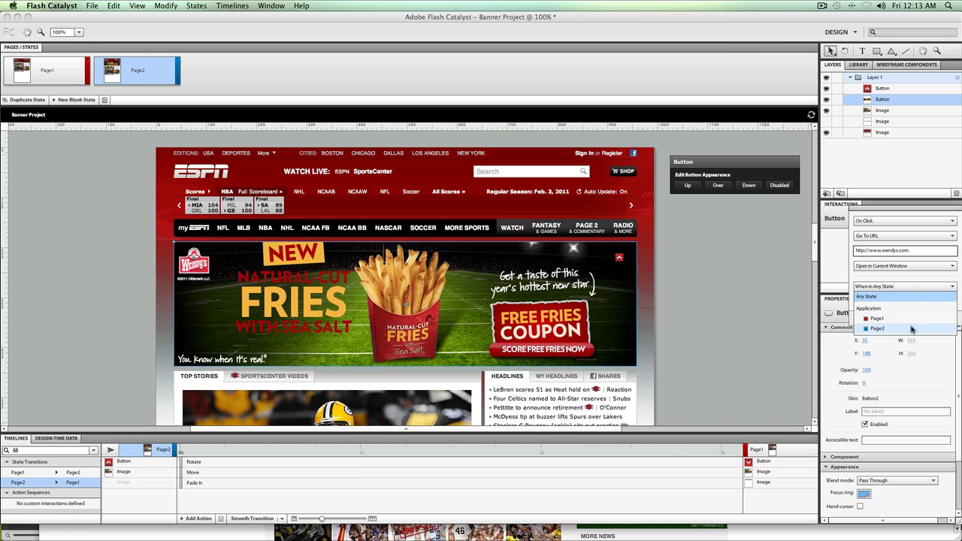
pyautogui.click(912, 327)
pyautogui.click(925, 320)
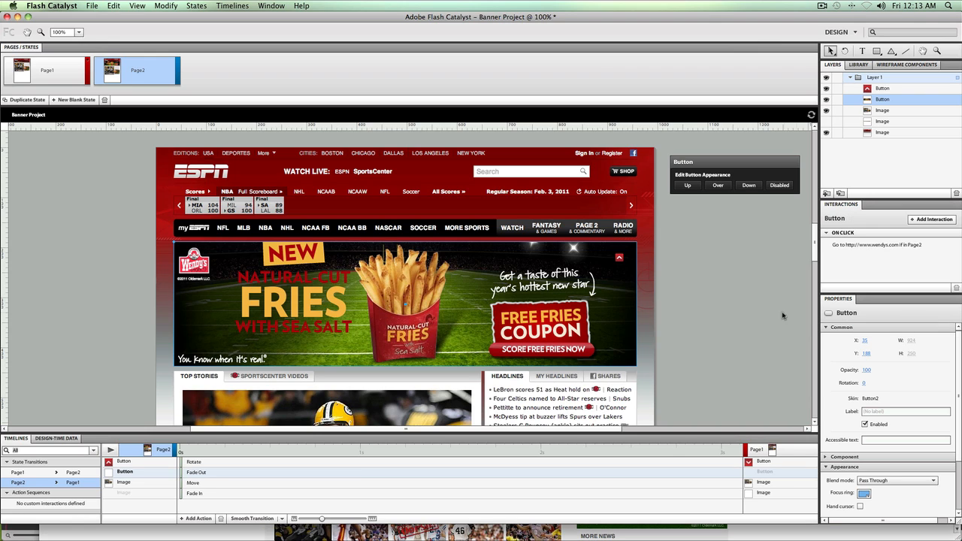
pyautogui.click(763, 315)
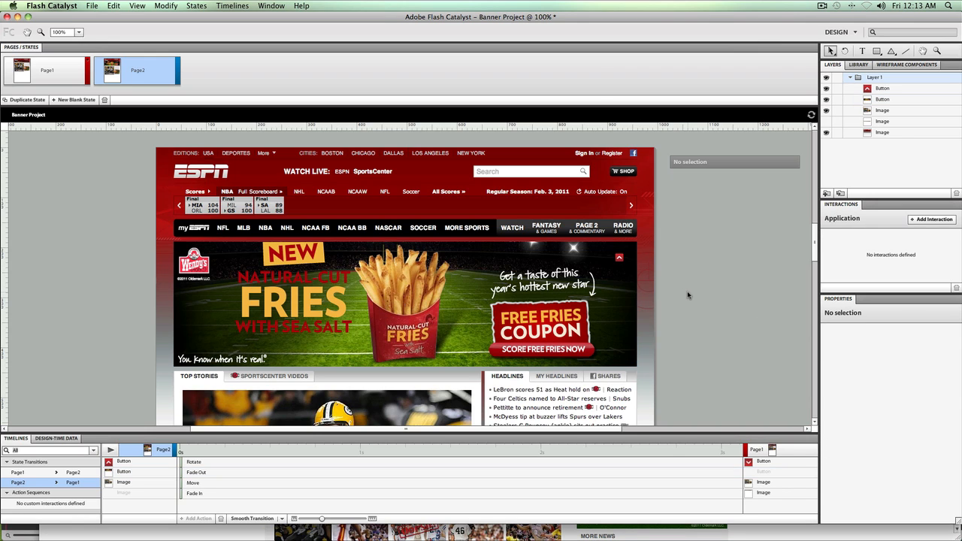
# Step: Run the project, test expanding and collapsing the banner several times in Chrome, and return to Flash Catalyst
pyautogui.press('super+Return')
pyautogui.press('super+Tab')
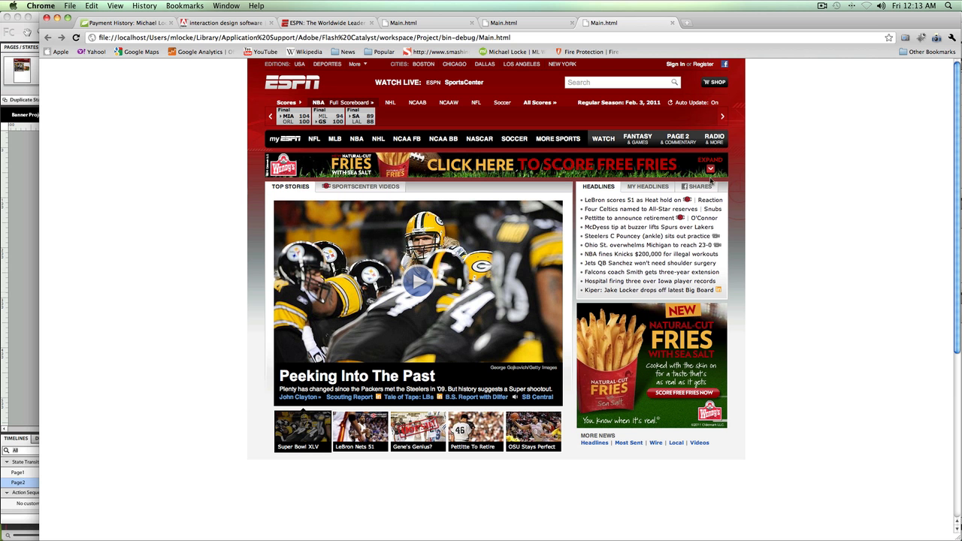
pyautogui.click(710, 171)
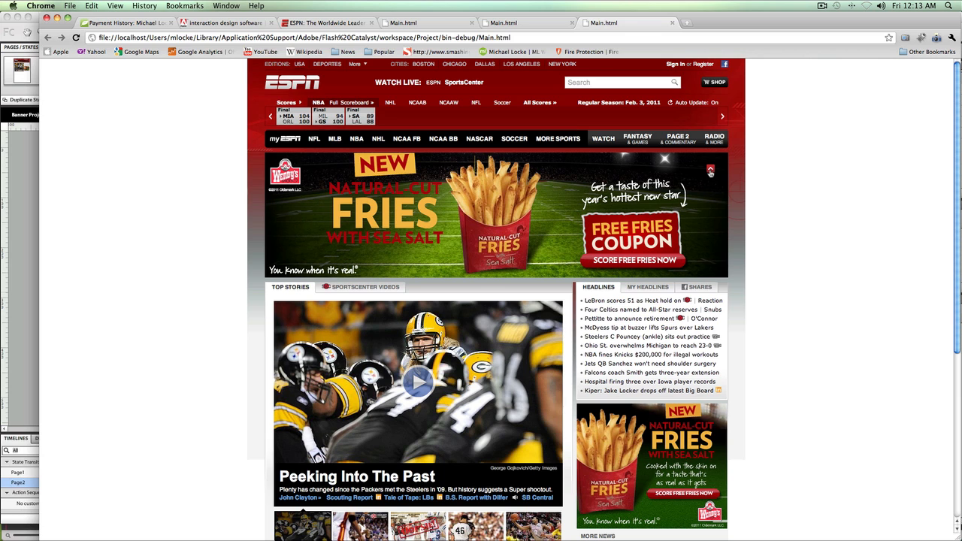
pyautogui.click(710, 170)
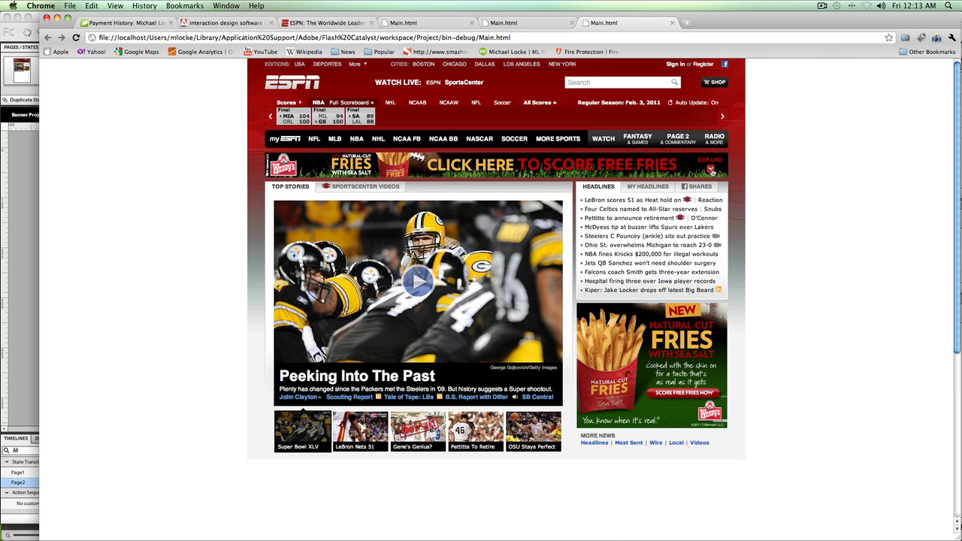
pyautogui.click(711, 171)
pyautogui.click(711, 171)
pyautogui.click(711, 171)
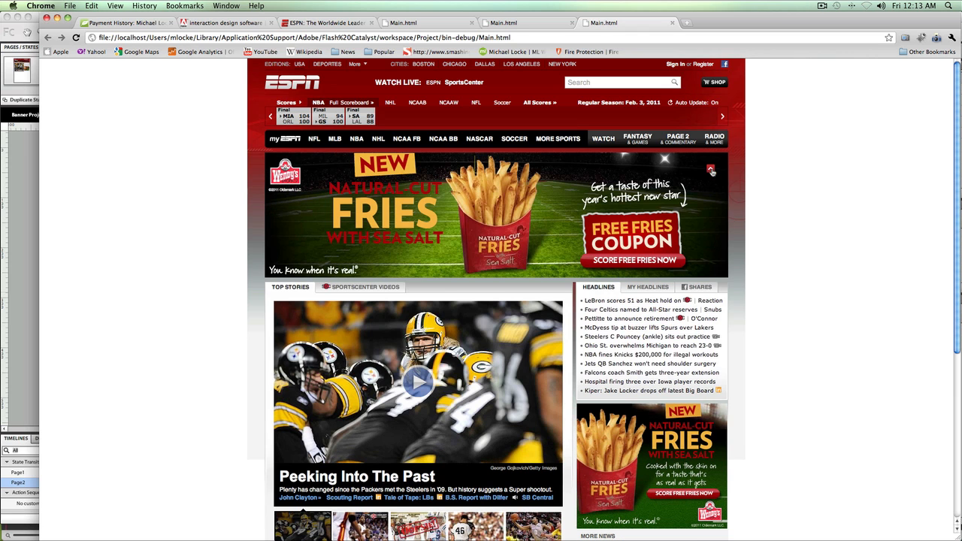
pyautogui.click(710, 170)
pyautogui.click(711, 171)
pyautogui.click(711, 171)
pyautogui.press('super+Tab')
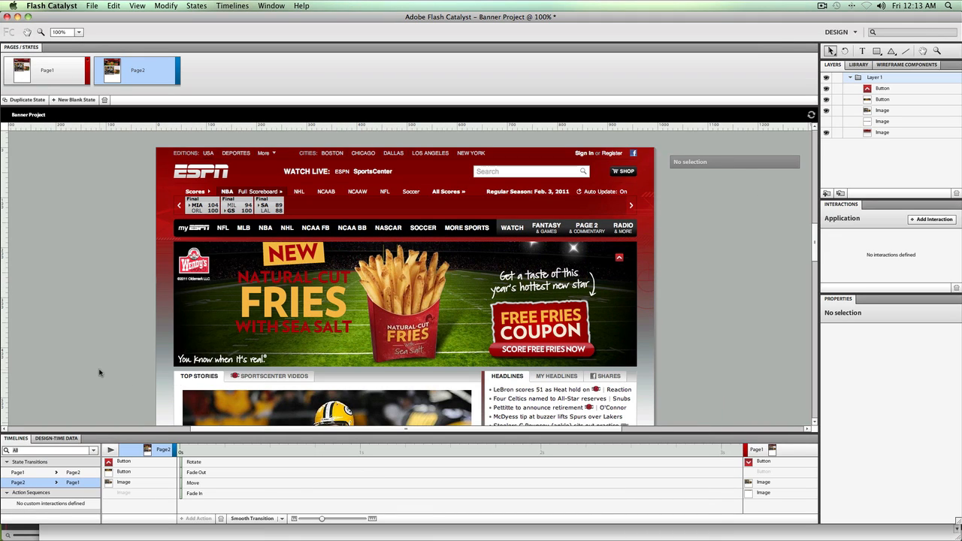
# Step: Apply a Smooth Transition to the Page1 to Page2 state transition and preview its animation
pyautogui.click(63, 75)
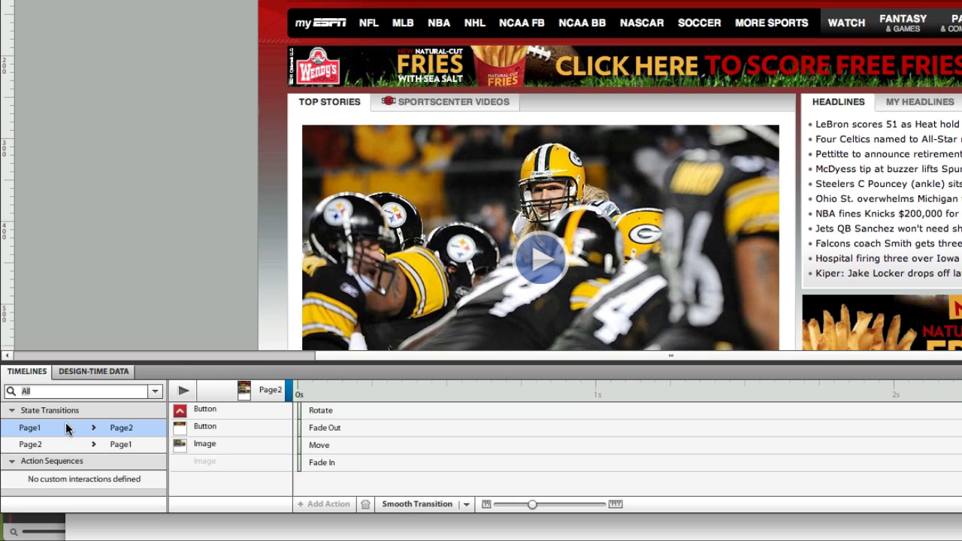
pyautogui.click(48, 455)
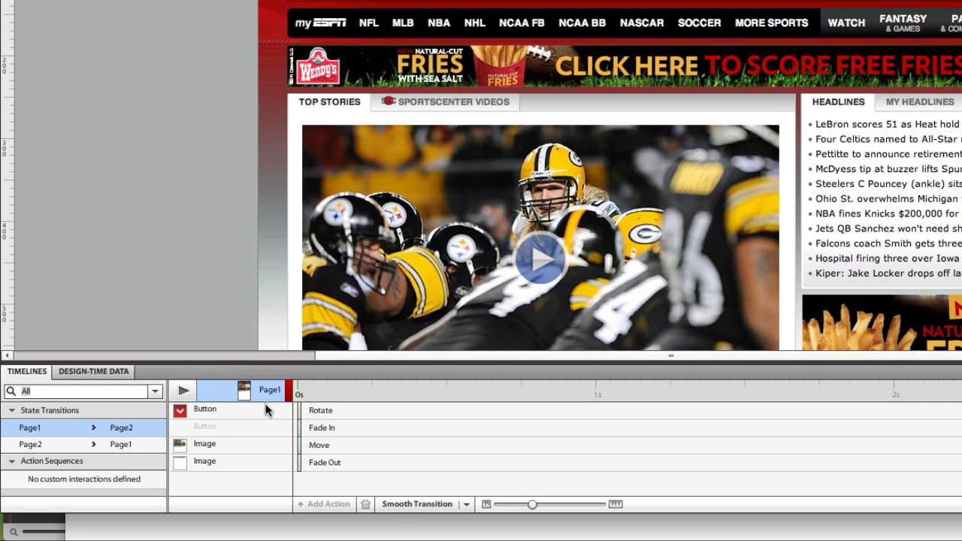
pyautogui.click(419, 509)
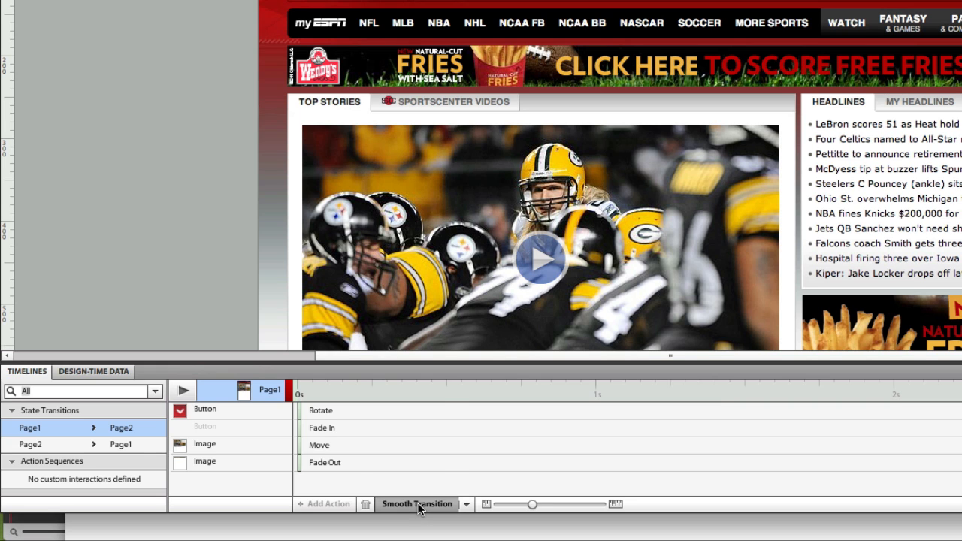
pyautogui.click(182, 391)
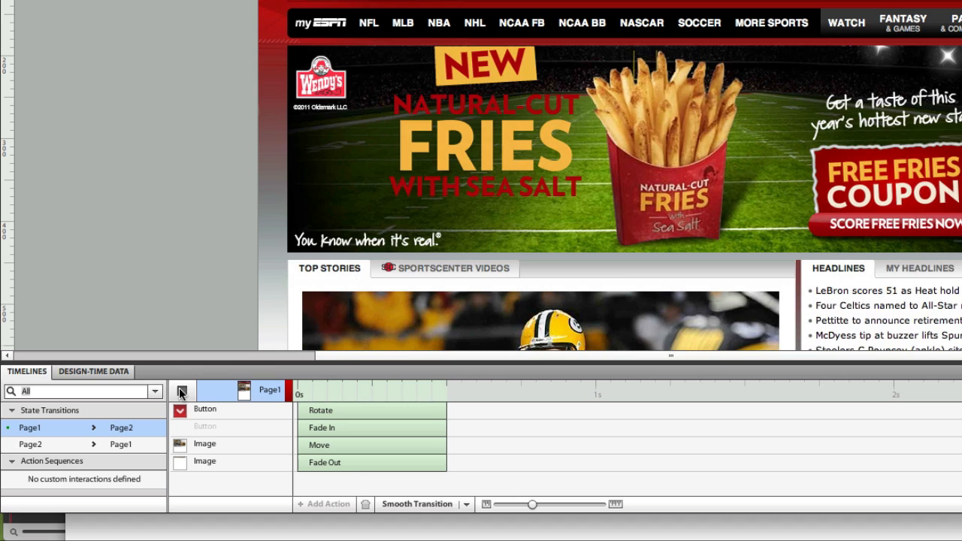
pyautogui.click(181, 392)
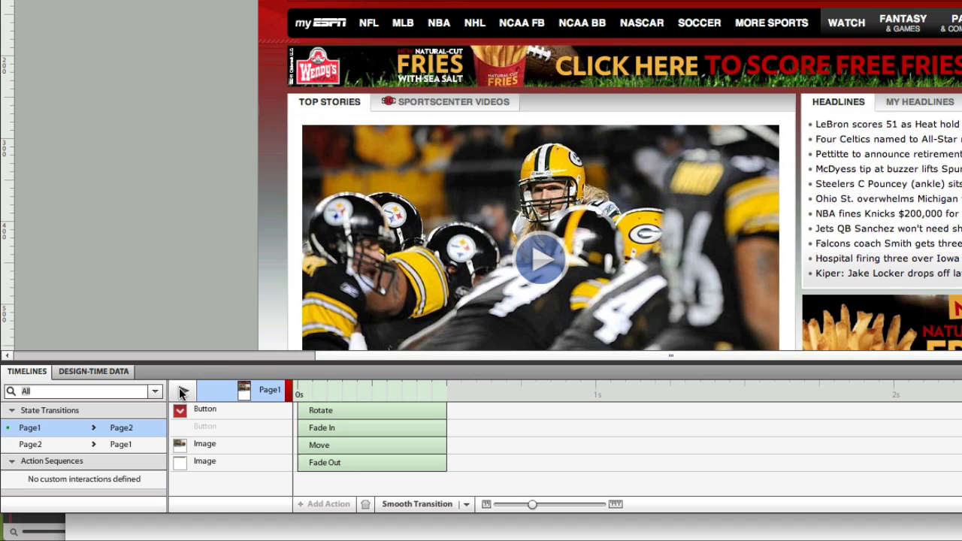
# Step: Apply a Smooth Transition to the Page2 to Page1 state transition and preview it
pyautogui.click(65, 448)
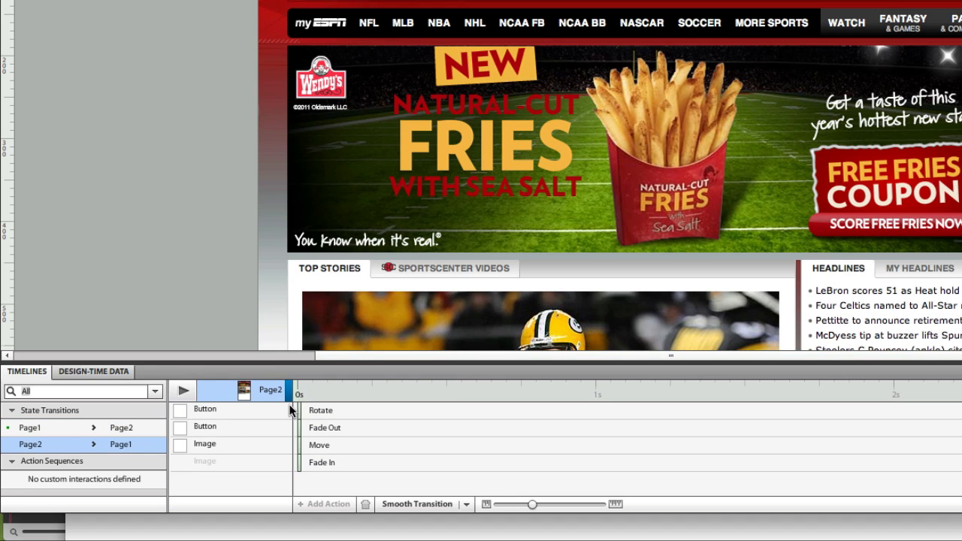
pyautogui.click(406, 507)
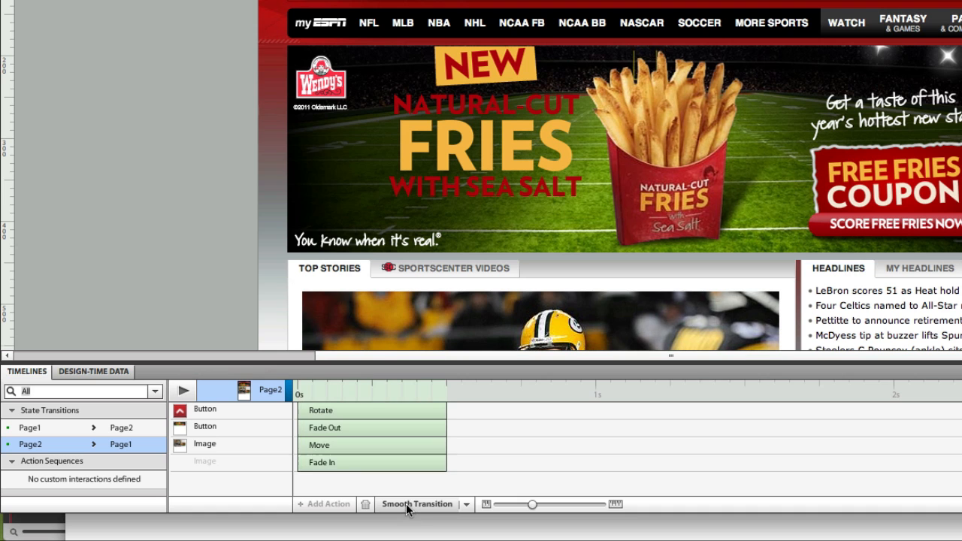
pyautogui.click(182, 391)
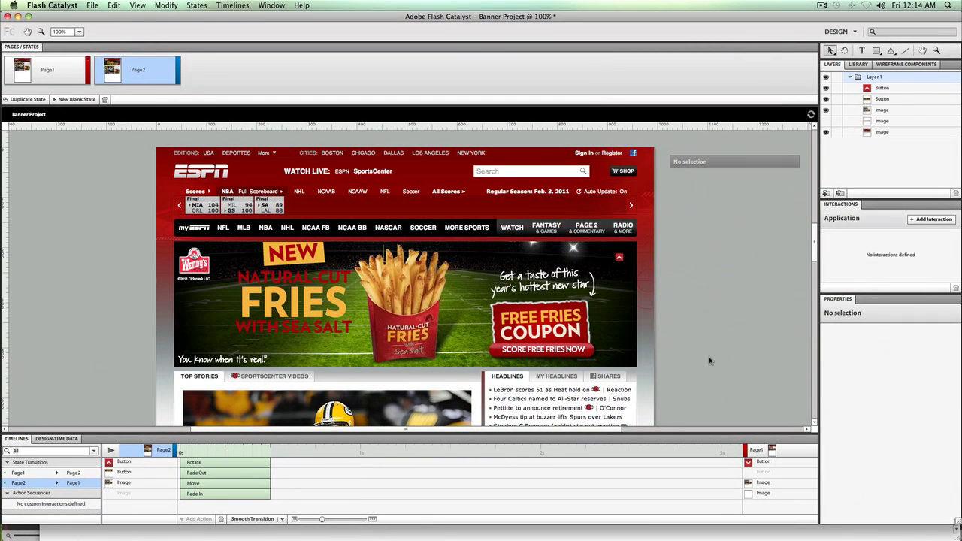
# Step: Run the project, test the animated banner in Chrome, then return to Flash Catalyst and select the large banner button
pyautogui.press('super+Return')
pyautogui.press('super+Tab')
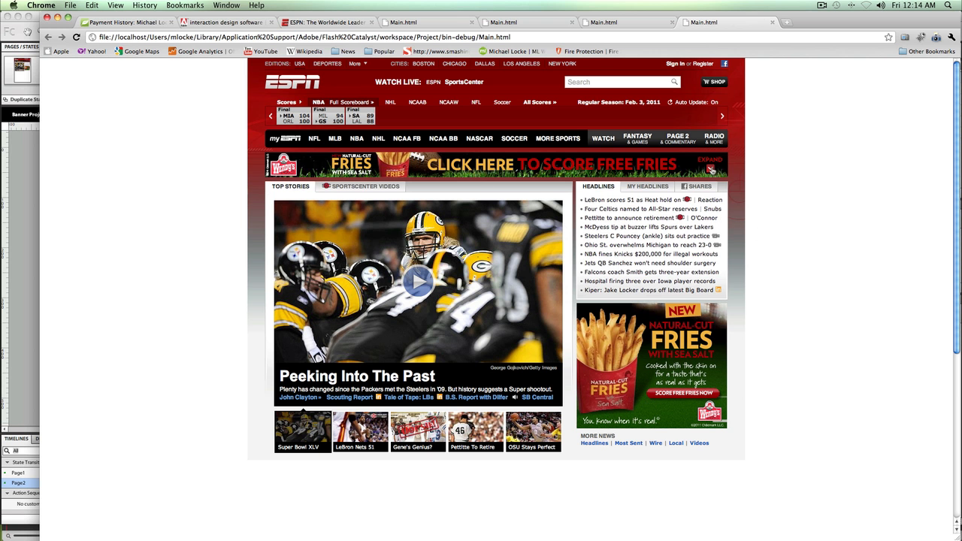
pyautogui.click(711, 170)
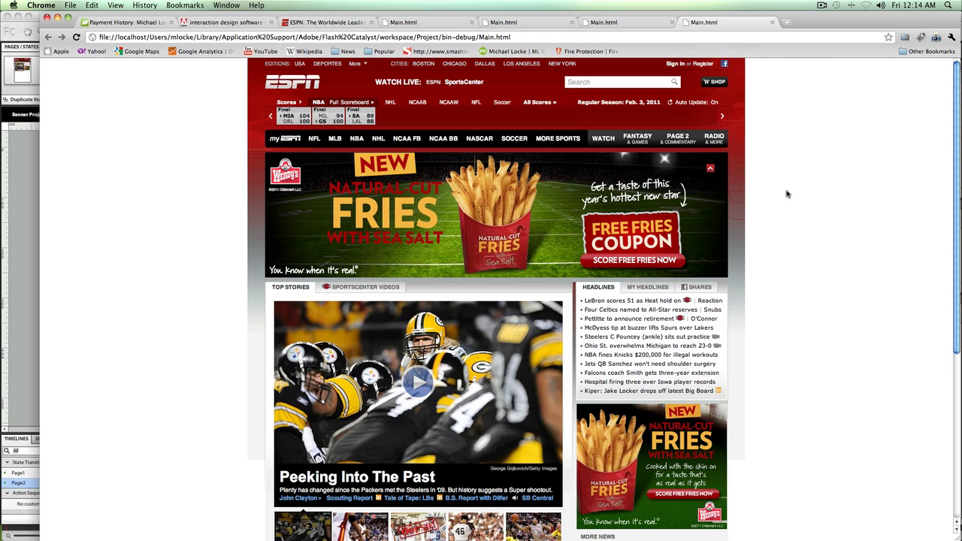
pyautogui.click(711, 172)
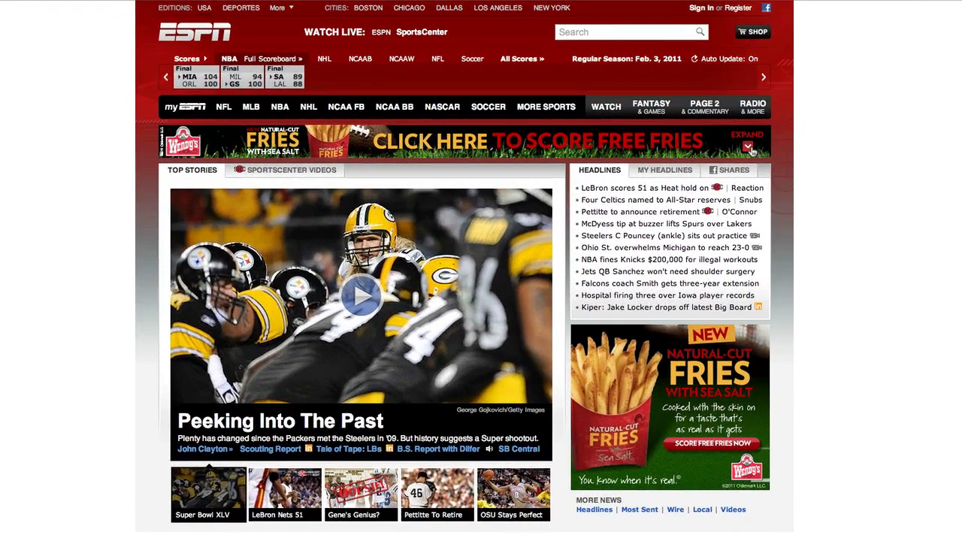
pyautogui.click(711, 171)
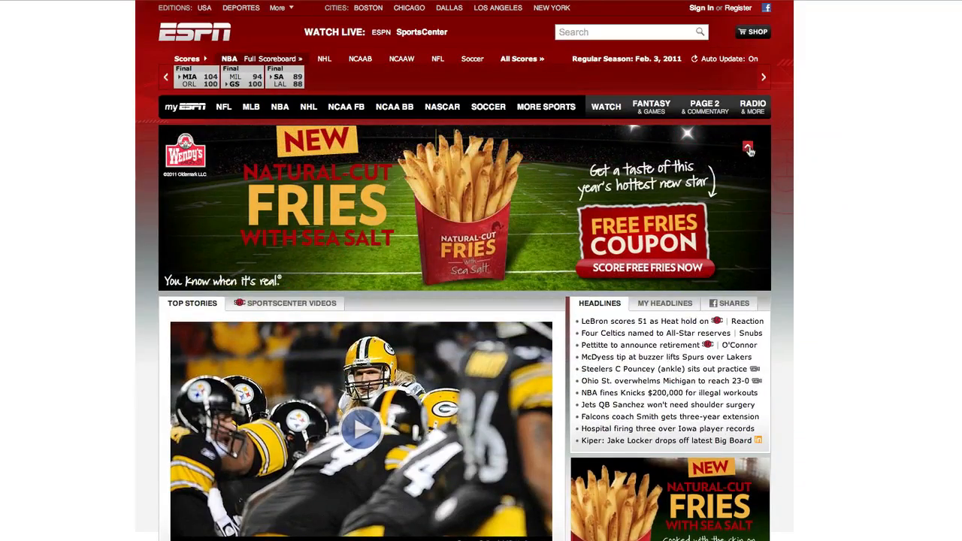
pyautogui.click(748, 149)
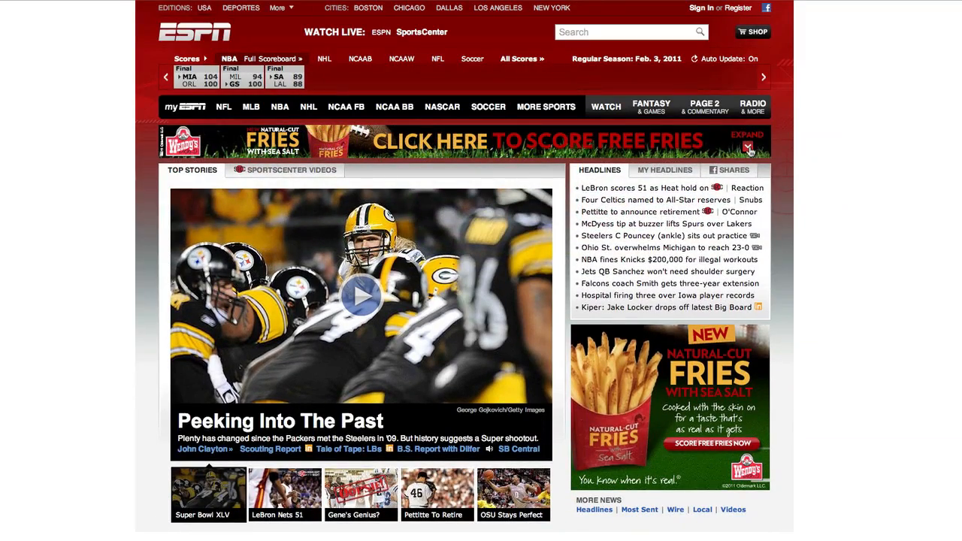
pyautogui.click(748, 149)
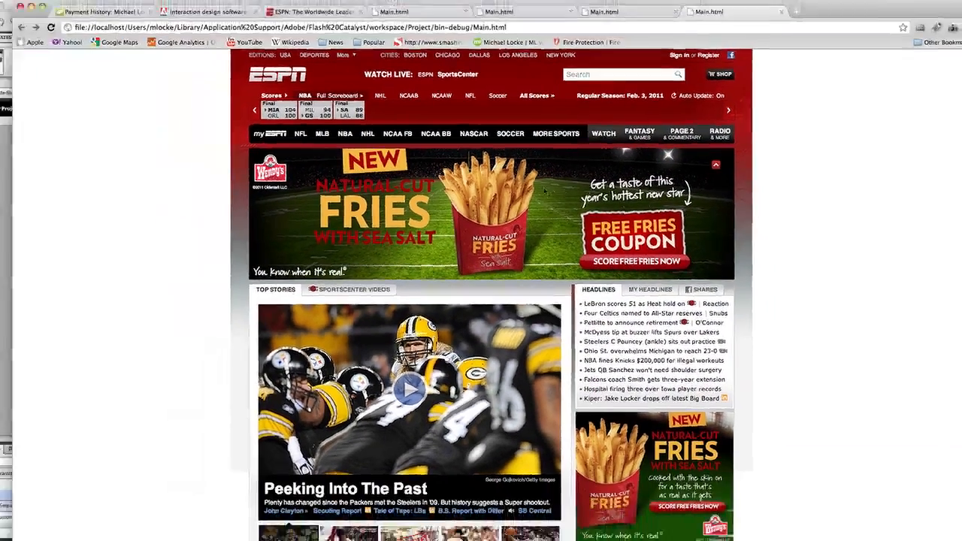
pyautogui.press('super+Tab')
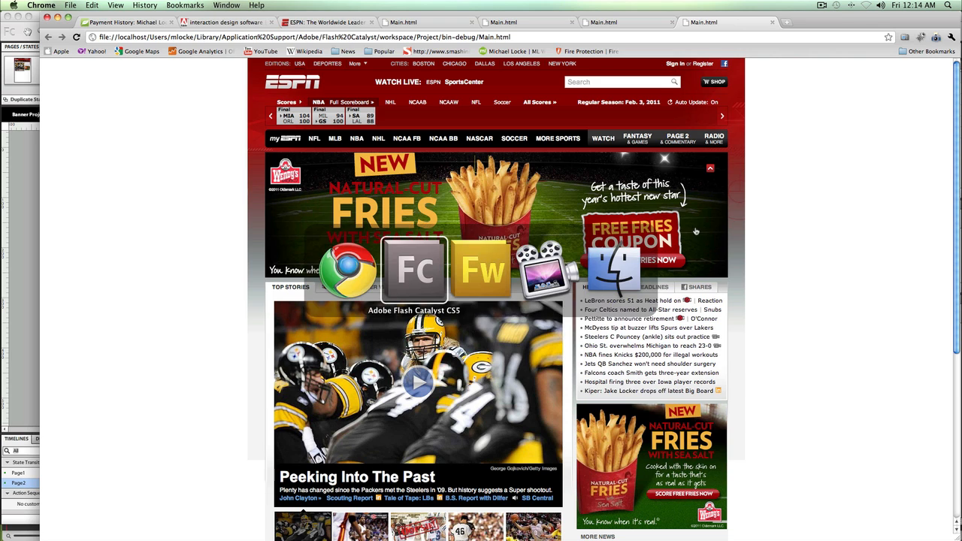
pyautogui.click(593, 297)
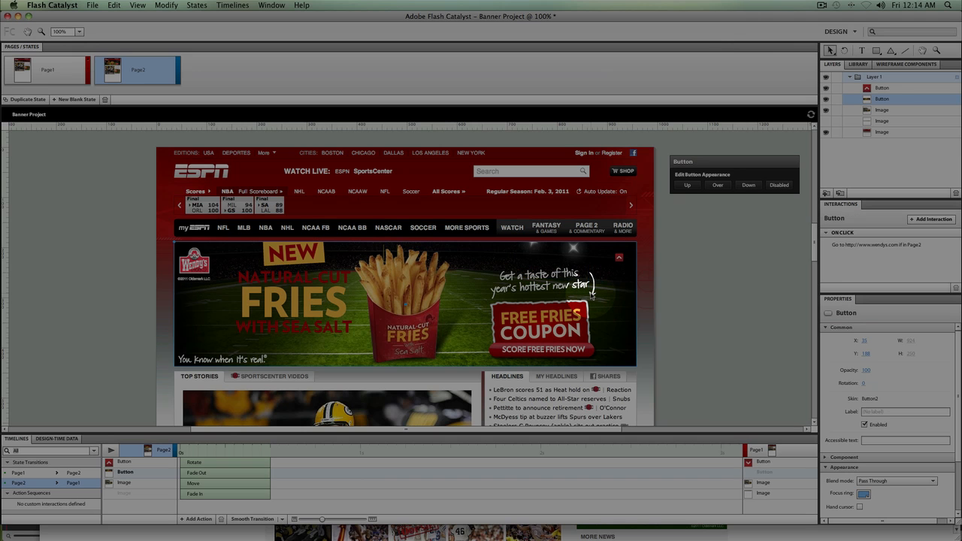
# Step: Enable the hand cursor for the large banner button in Page2 and run the project in Chrome
pyautogui.click(859, 507)
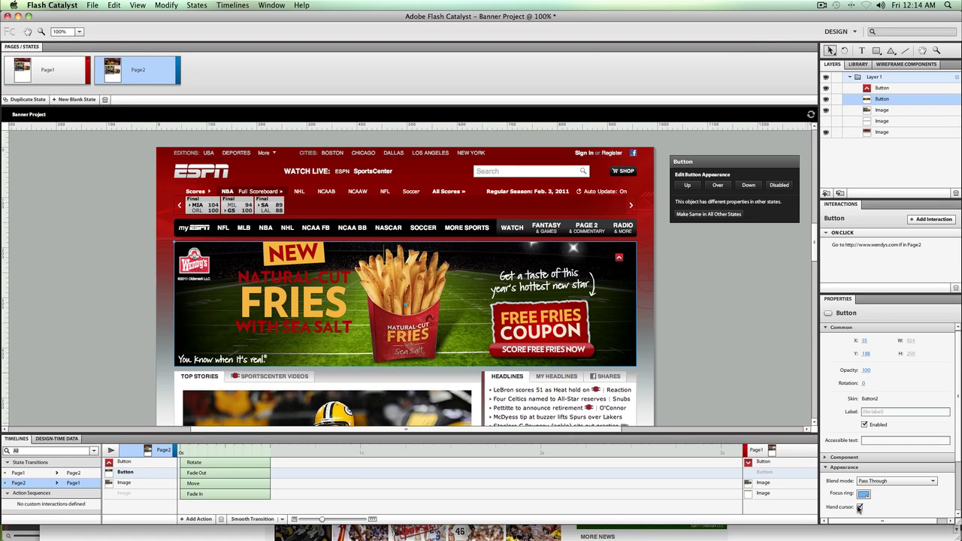
pyautogui.press('super+Return')
pyautogui.press('super+Tab')
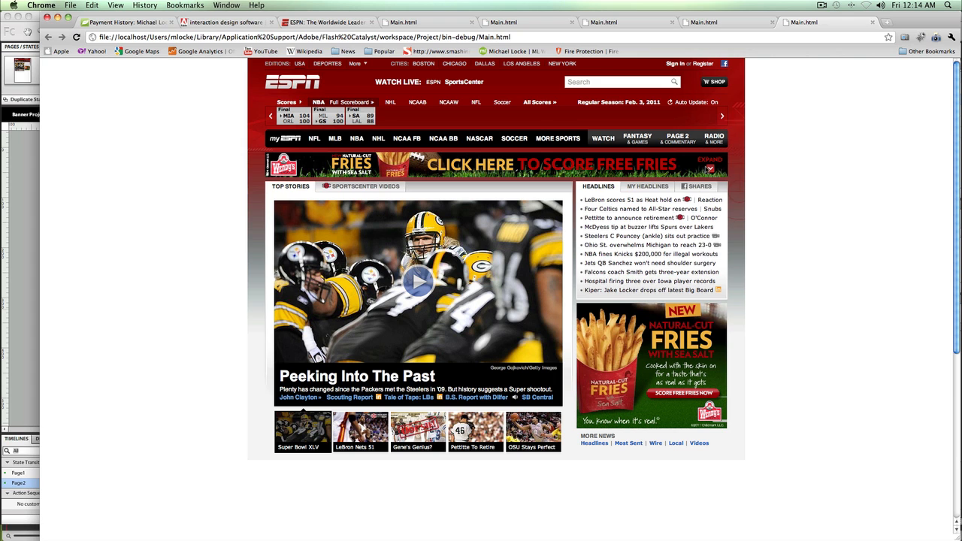
# Step: Test expanding the banner and opening its Wendy's website link in Chrome, then compare the earlier preview tab with the Flash Catalyst project
pyautogui.click(711, 170)
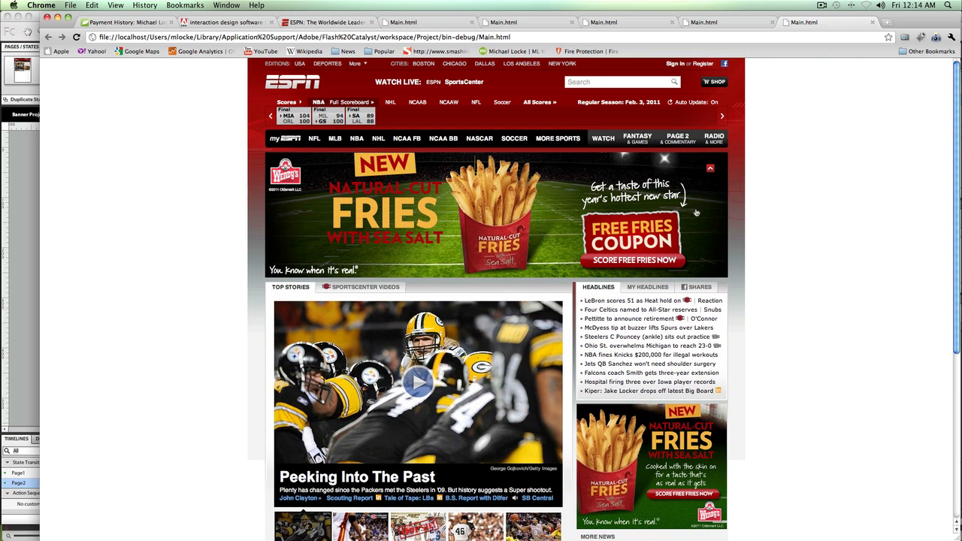
pyautogui.click(475, 205)
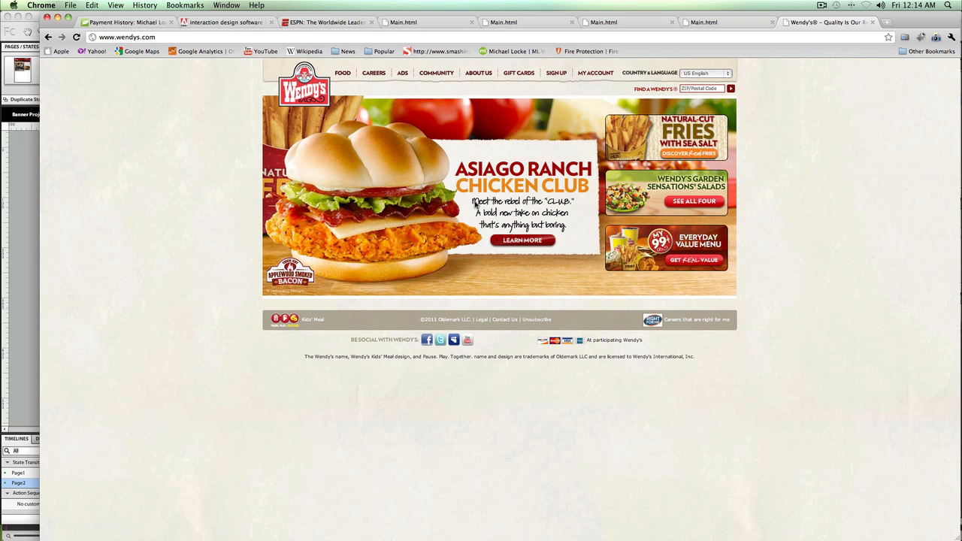
pyautogui.click(721, 25)
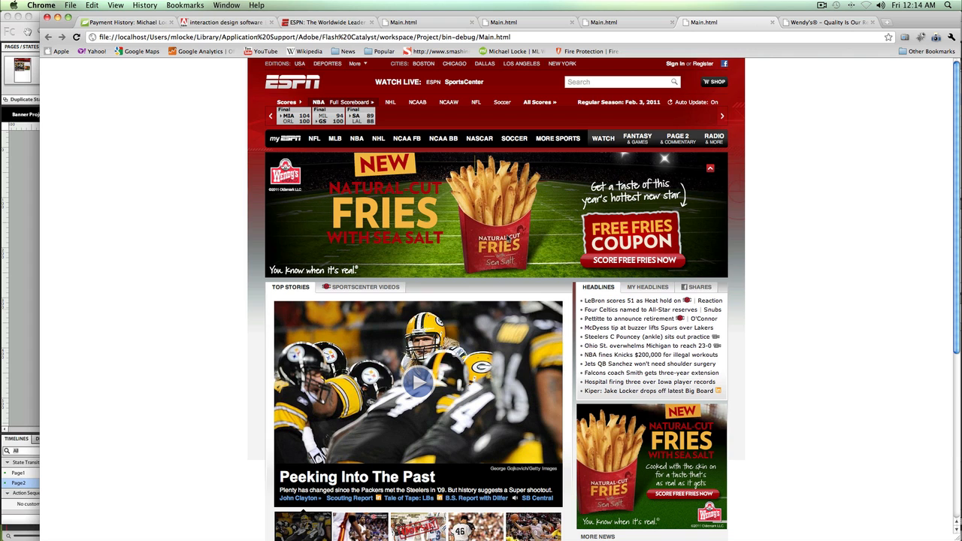
pyautogui.press('super+Tab')
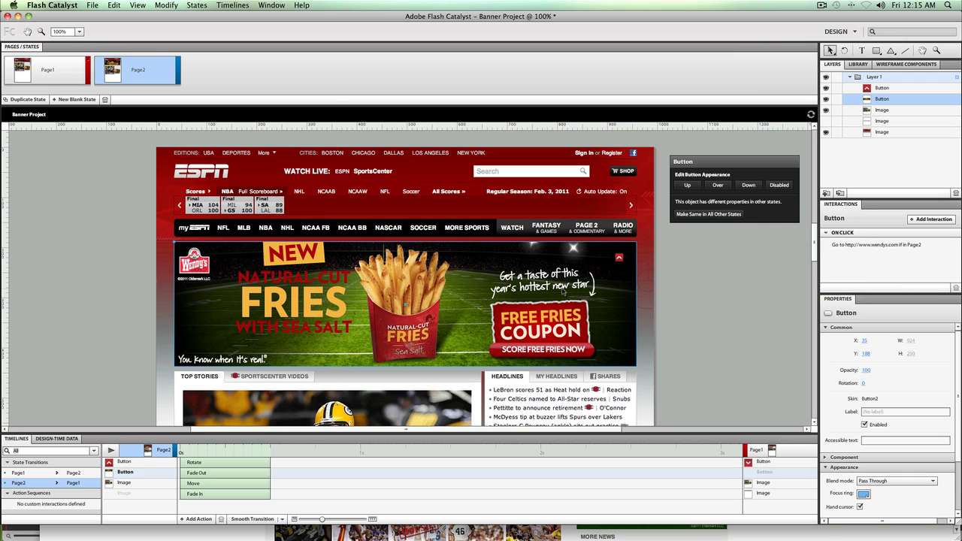
pyautogui.press('super+Tab')
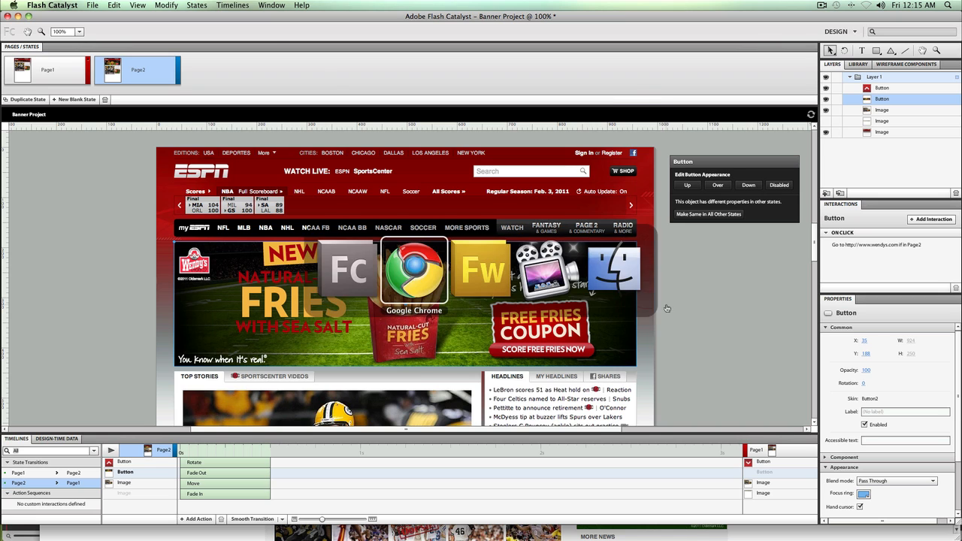